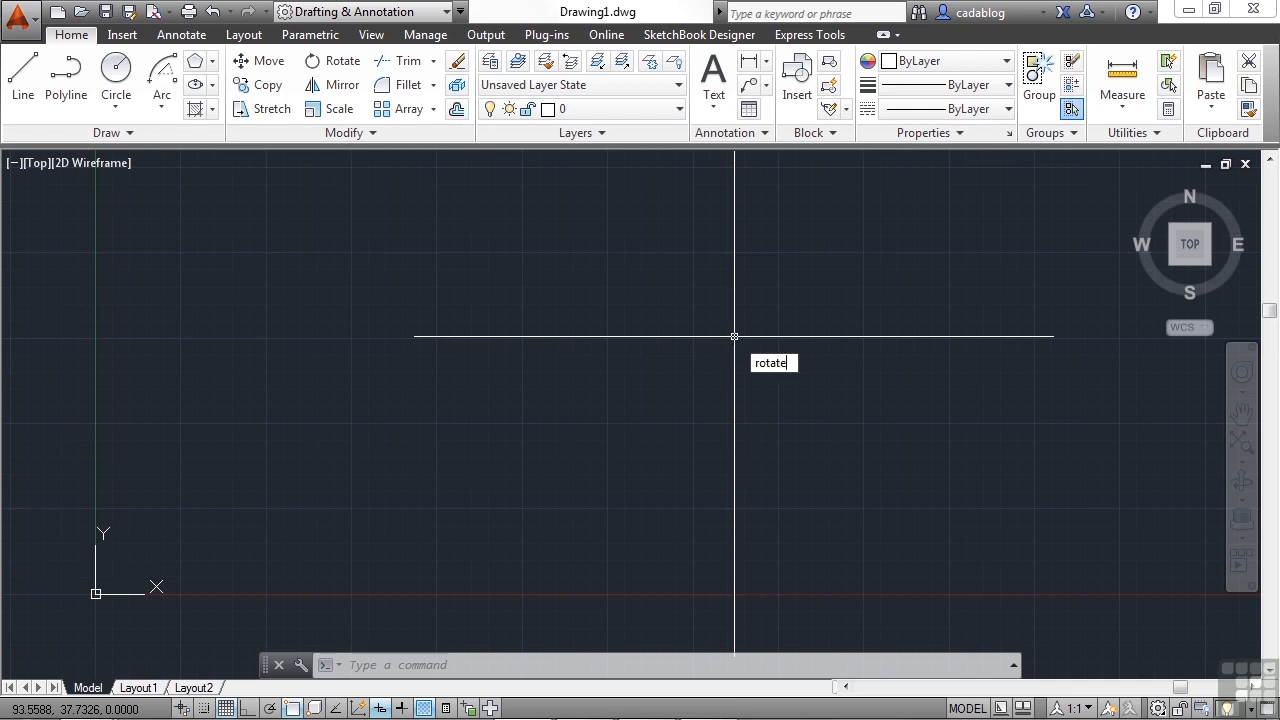
text(e)
key(Escape)
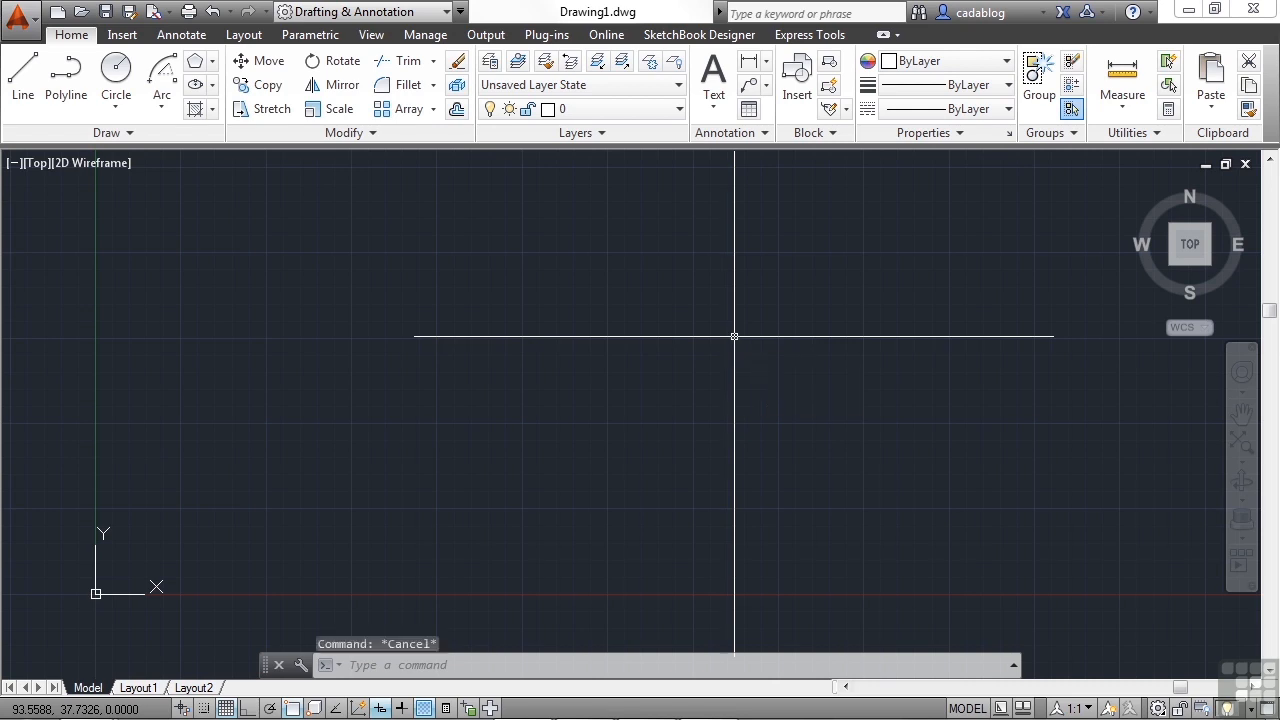
text(ro)
key(Escape)
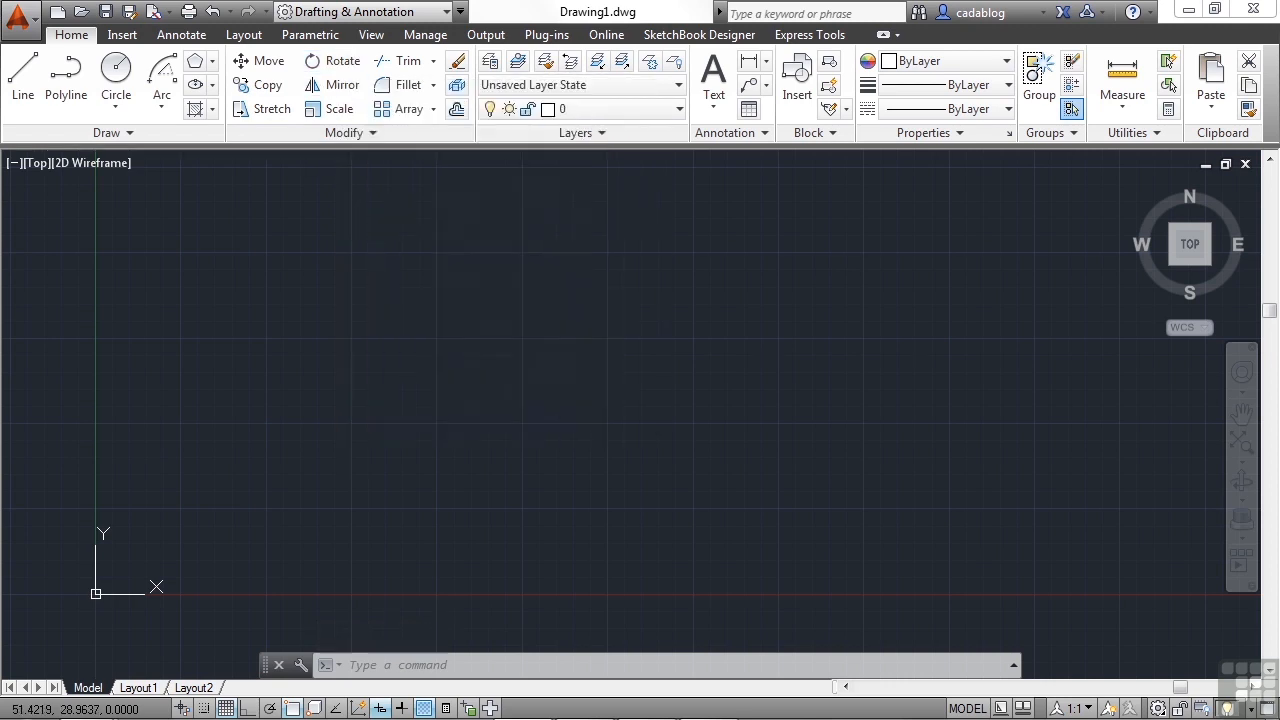
Open the drawing Rotation Examples.dwg from folder 06.
text(ope)
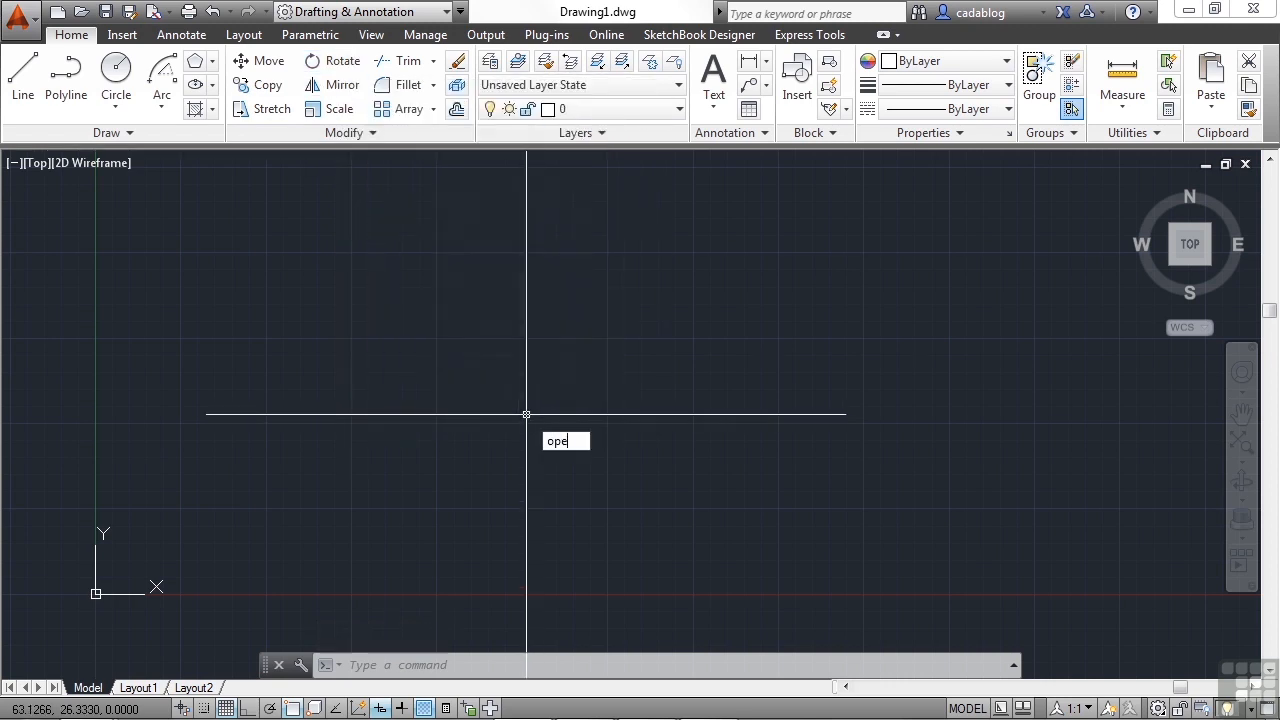
text(n)
key(Return)
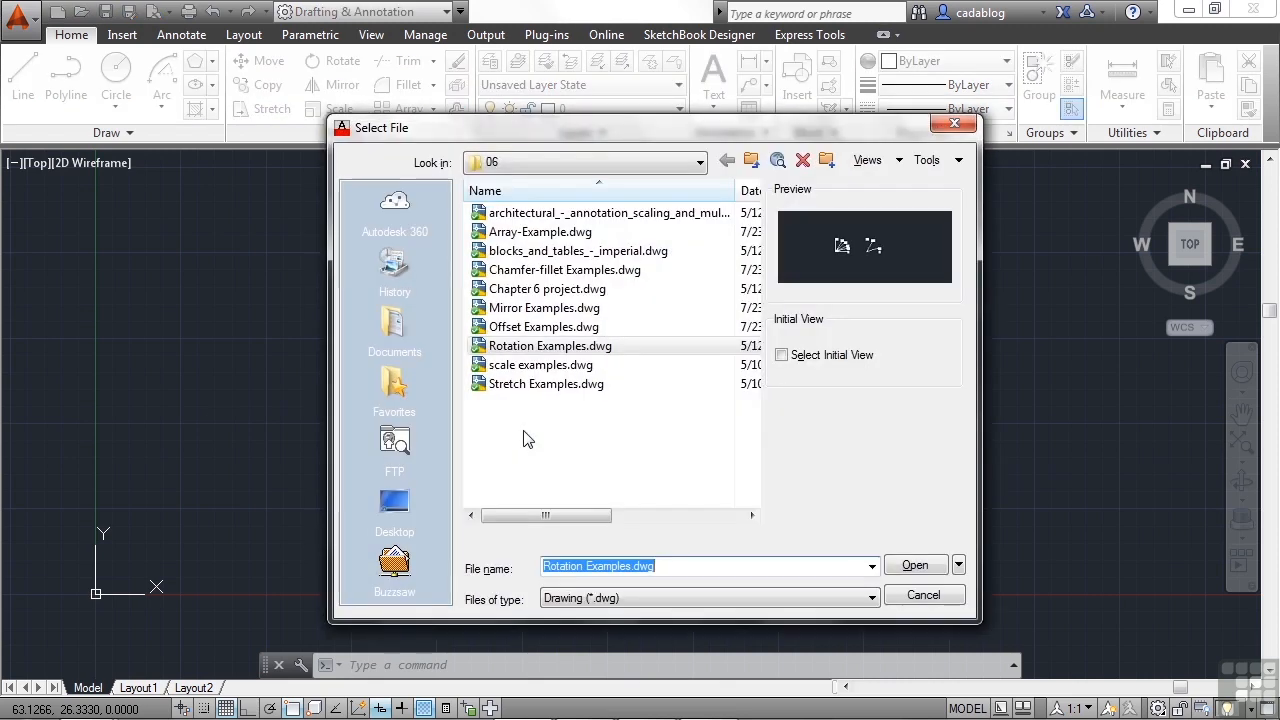
click(661, 350)
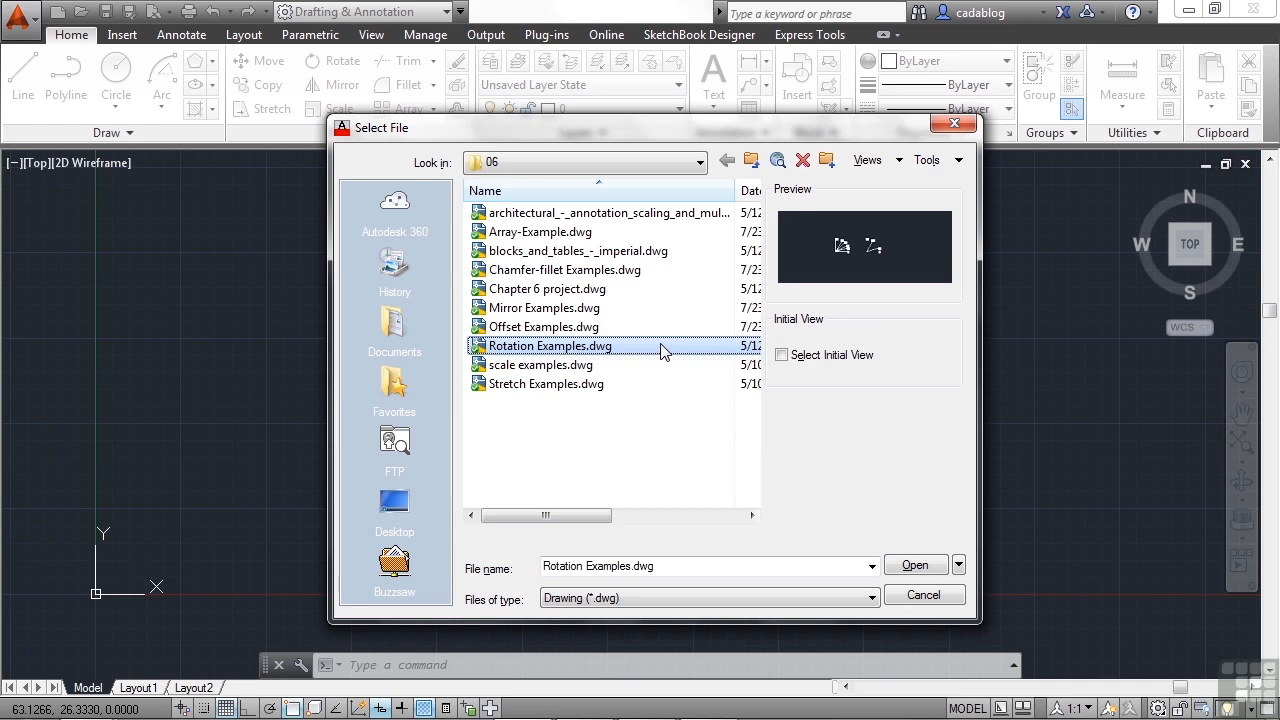
click(913, 565)
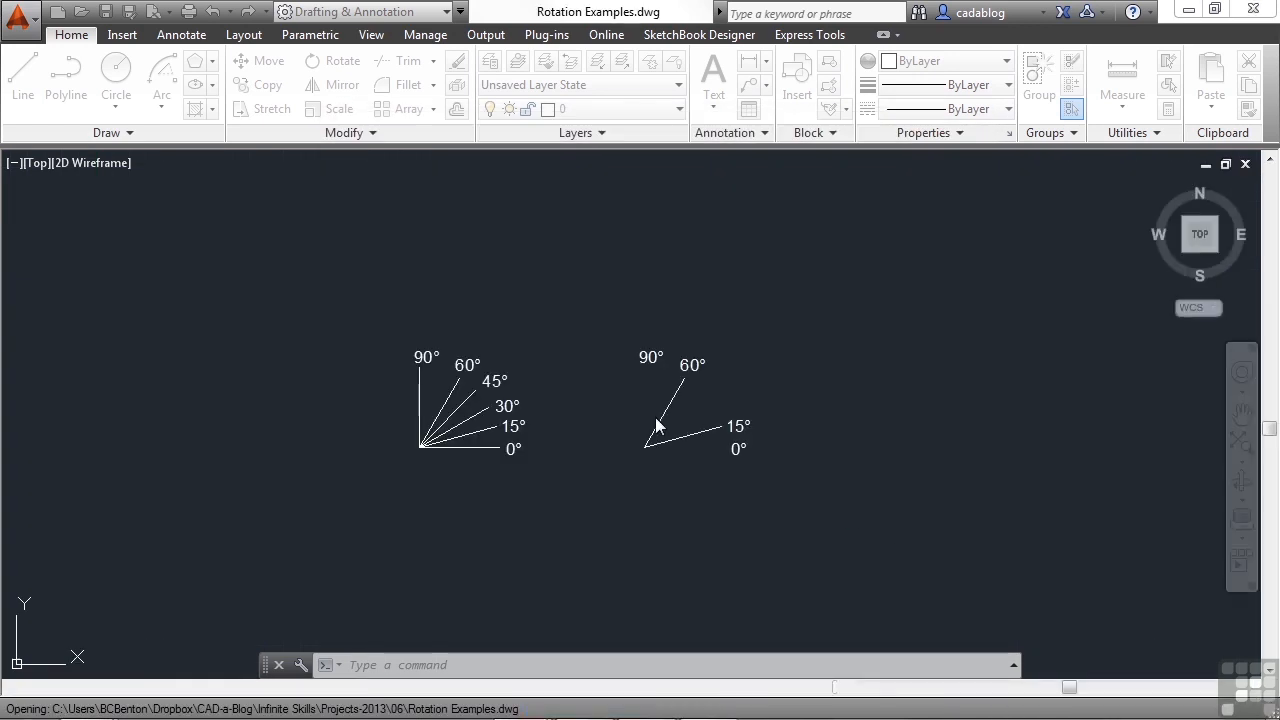
Rotate the 0° and 15° lines of the six-line fan by 120° about their shared endpoint, with Ortho turned off.
scroll(603, 441, up, 2)
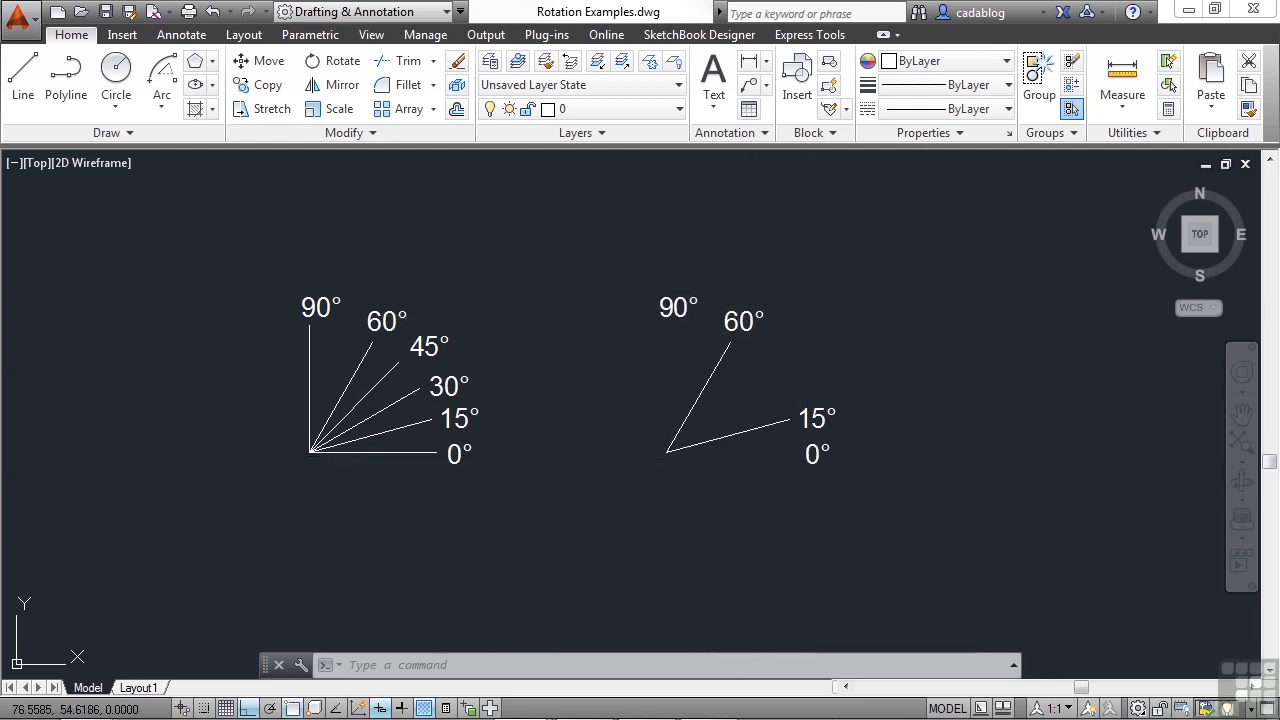
middle_drag(314, 373, 355, 375)
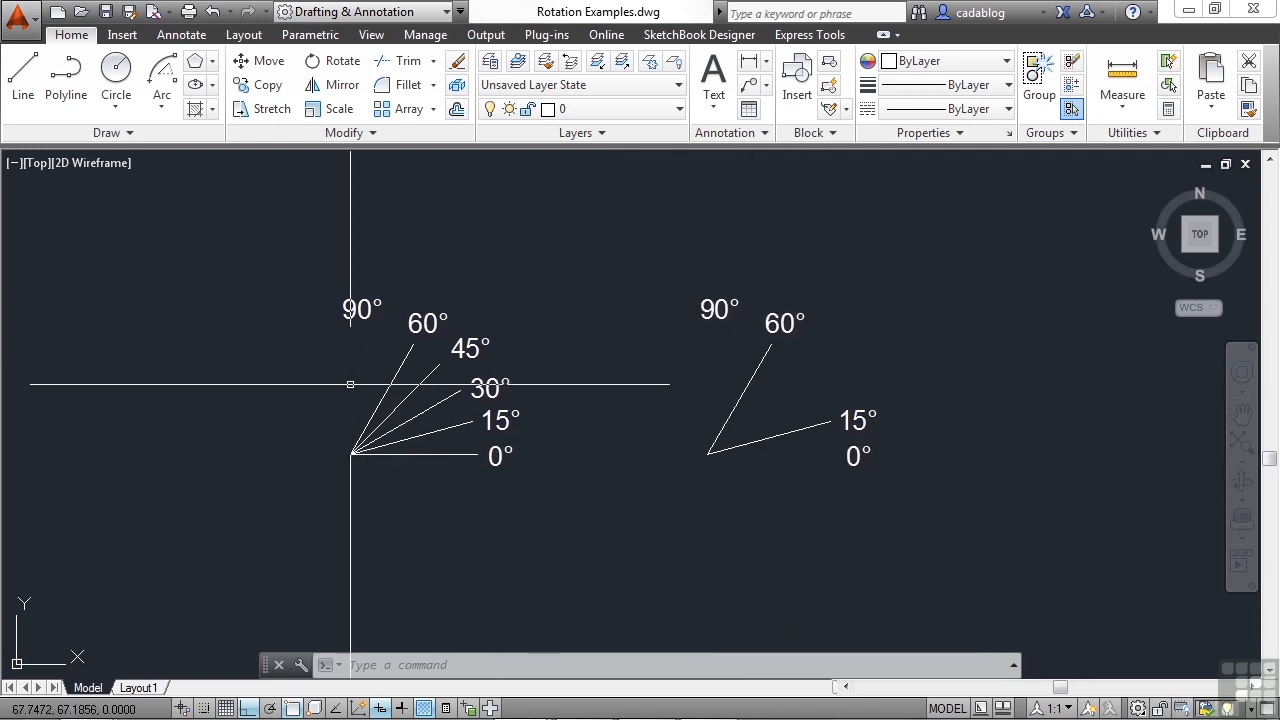
click(340, 62)
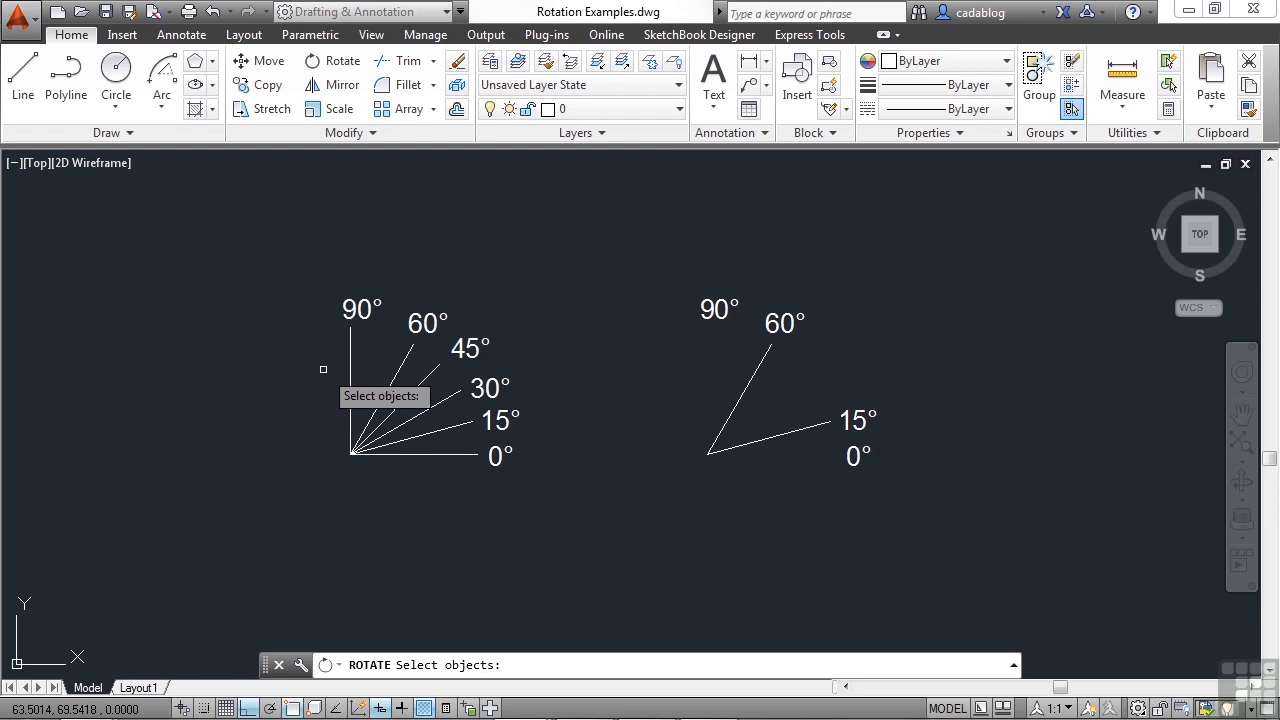
scroll(350, 400, up, 2)
click(451, 485)
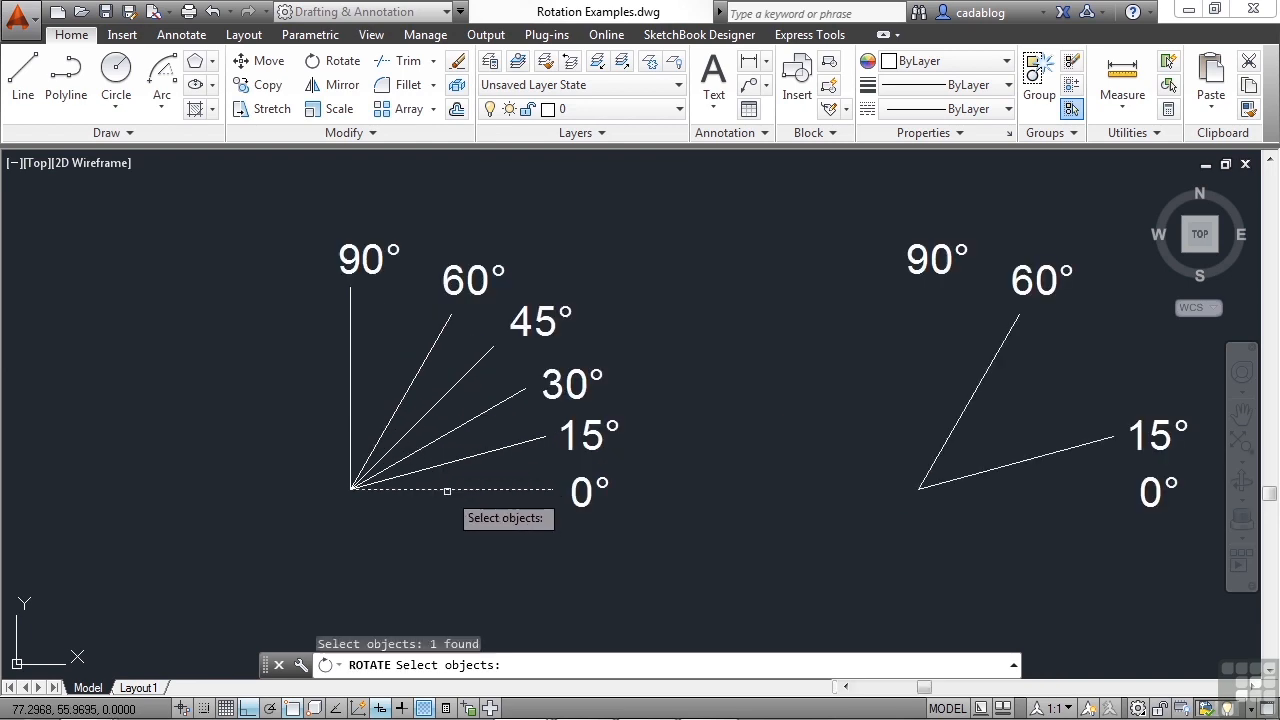
click(465, 459)
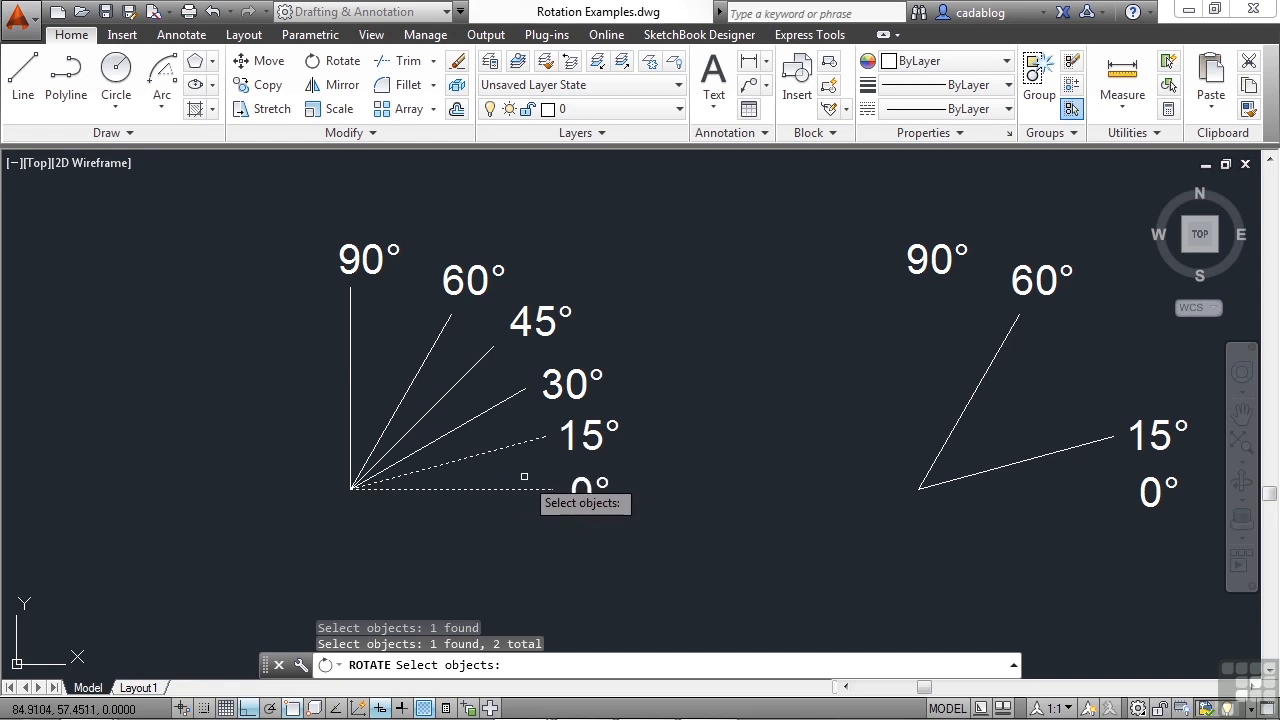
key(Return)
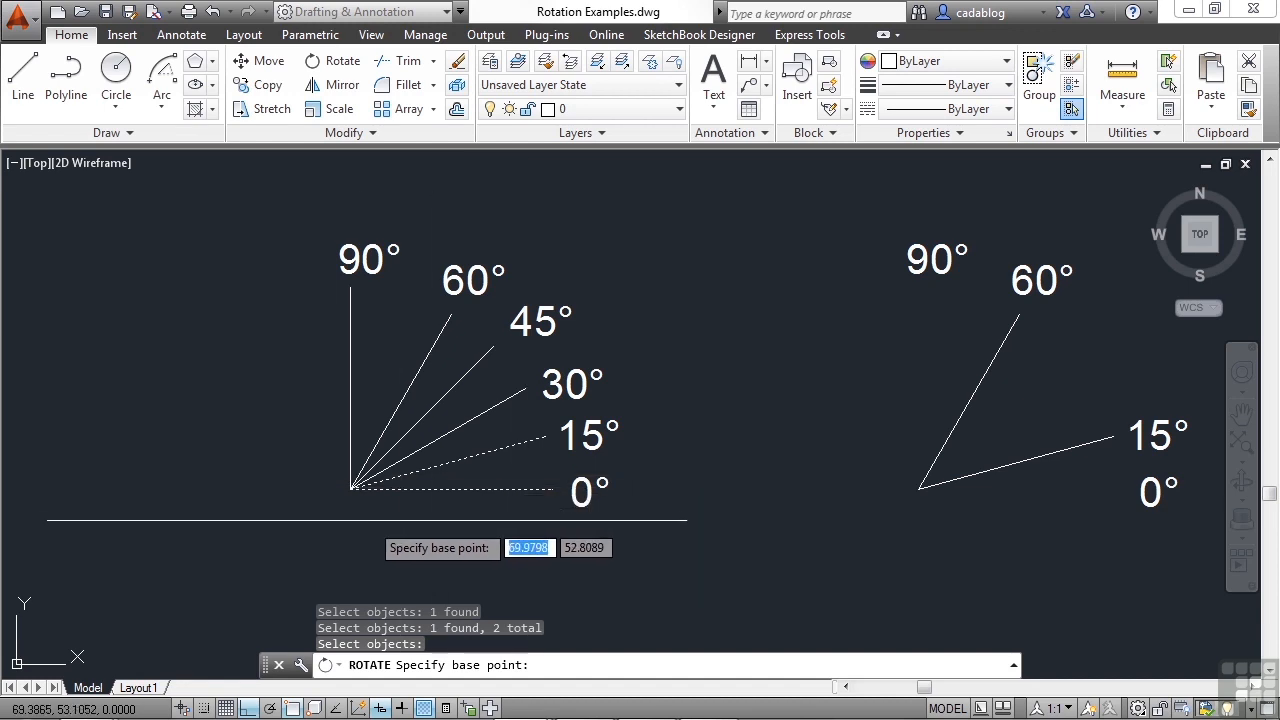
click(350, 489)
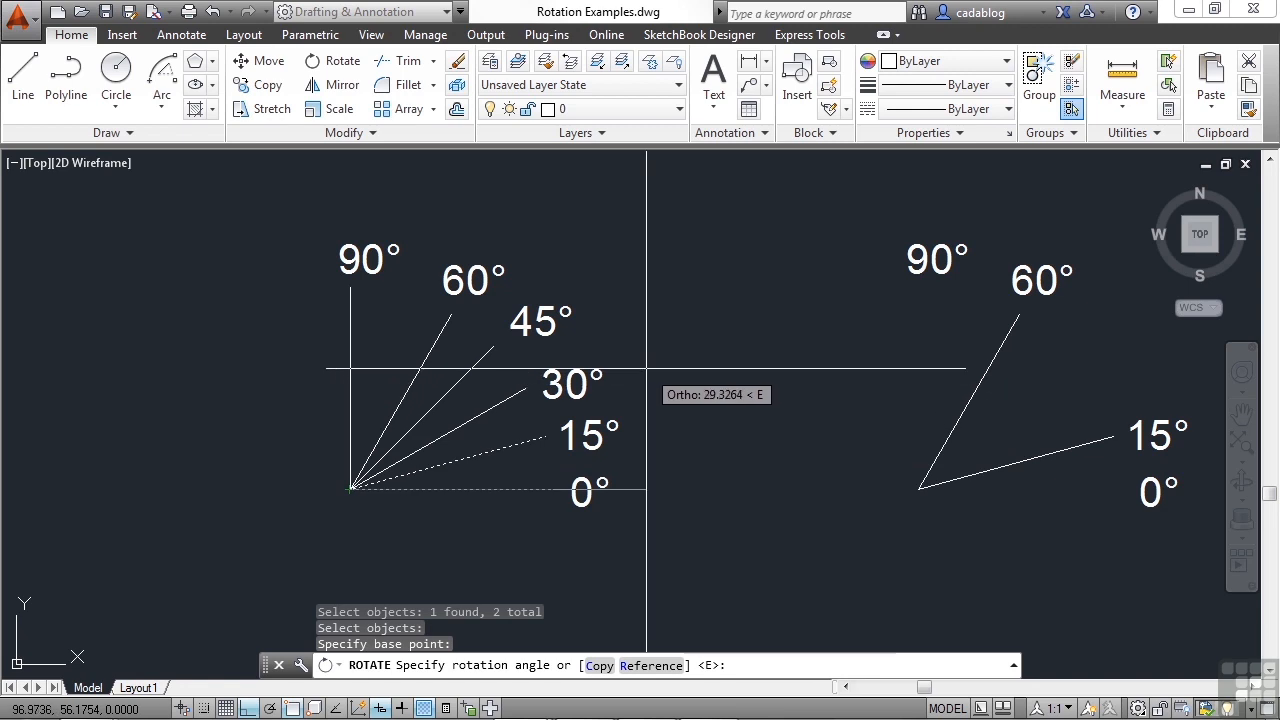
key(F8)
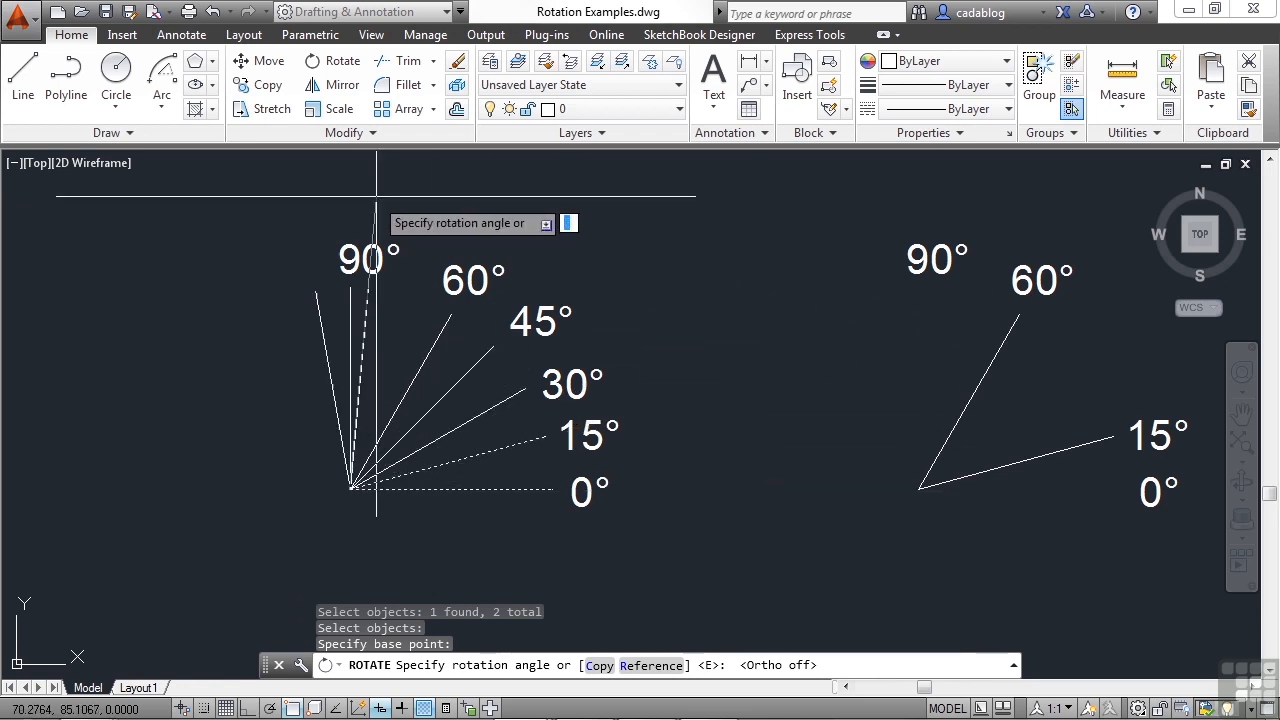
text(120)
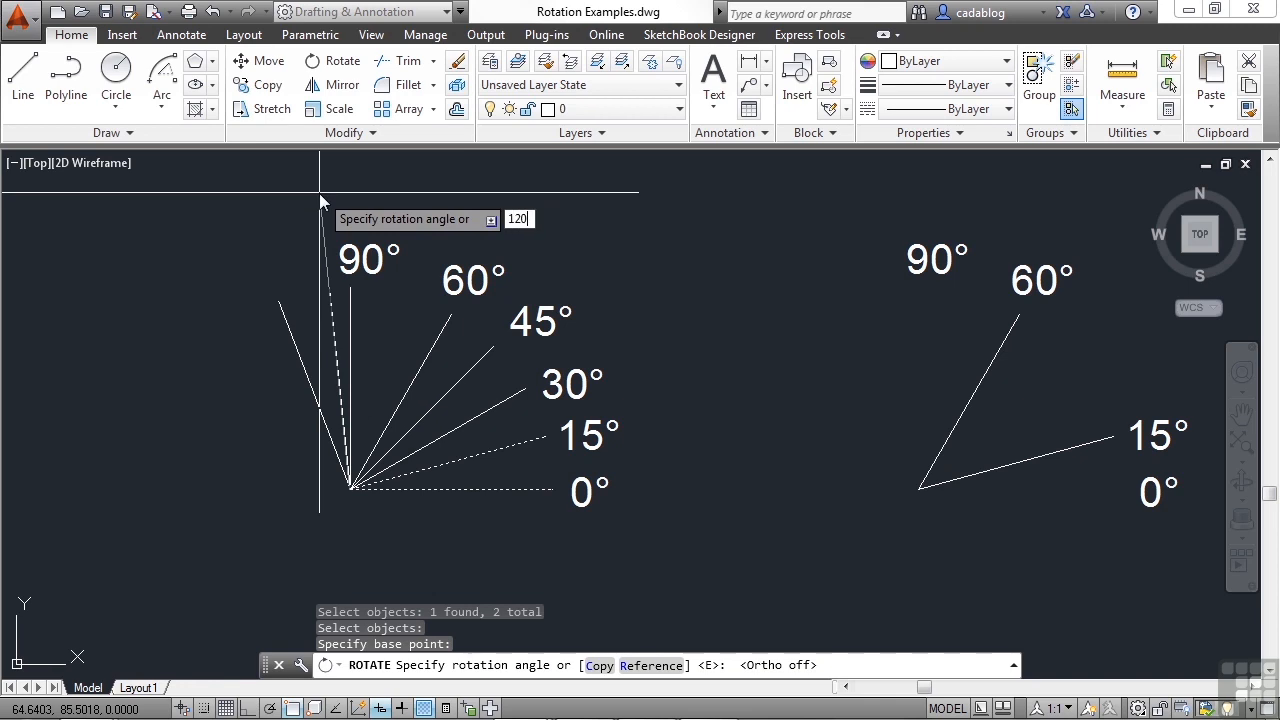
key(Return)
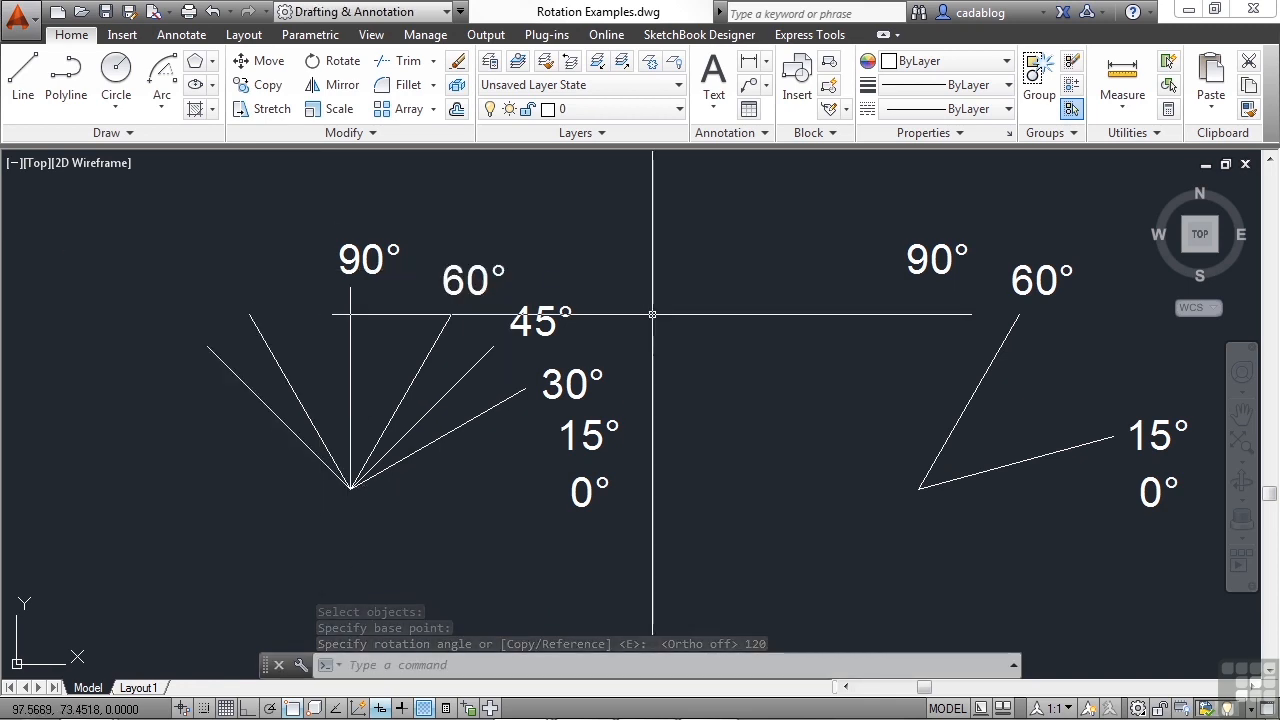
Rotate the two unlabelled lines beyond the 90° line by -120° about the fan's shared endpoint.
key(Return)
click(302, 352)
click(254, 492)
key(Return)
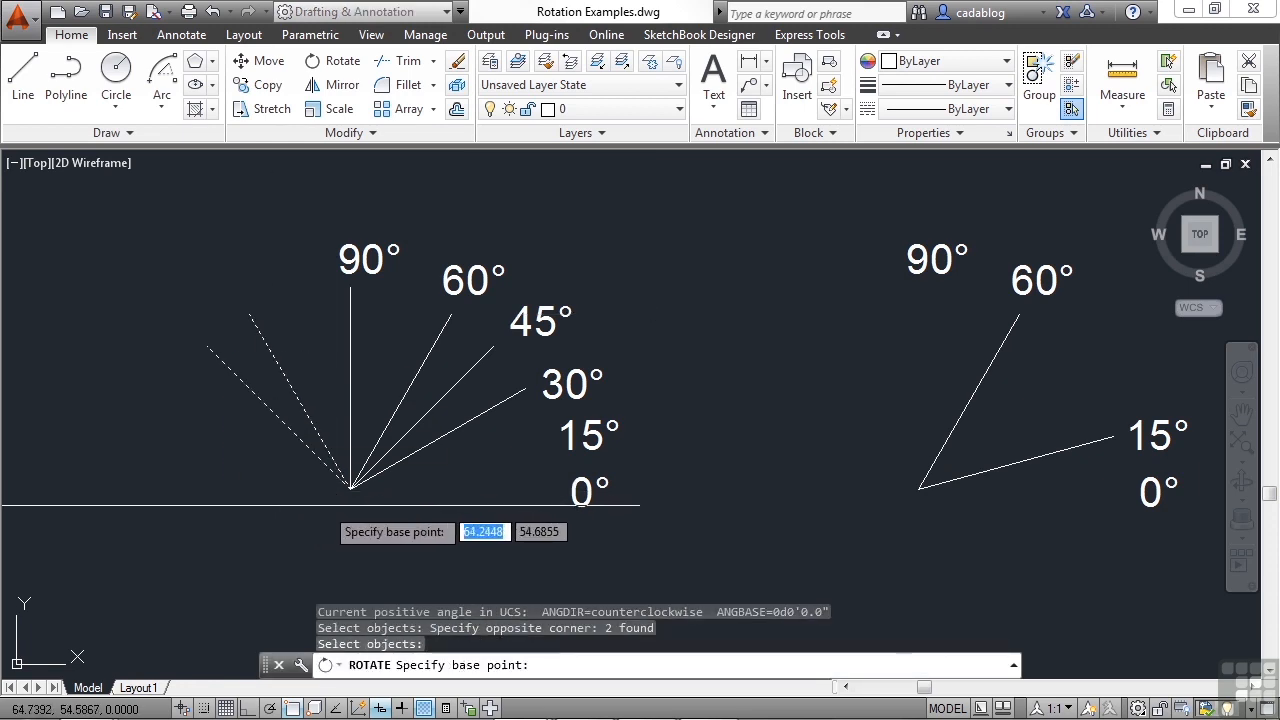
click(349, 489)
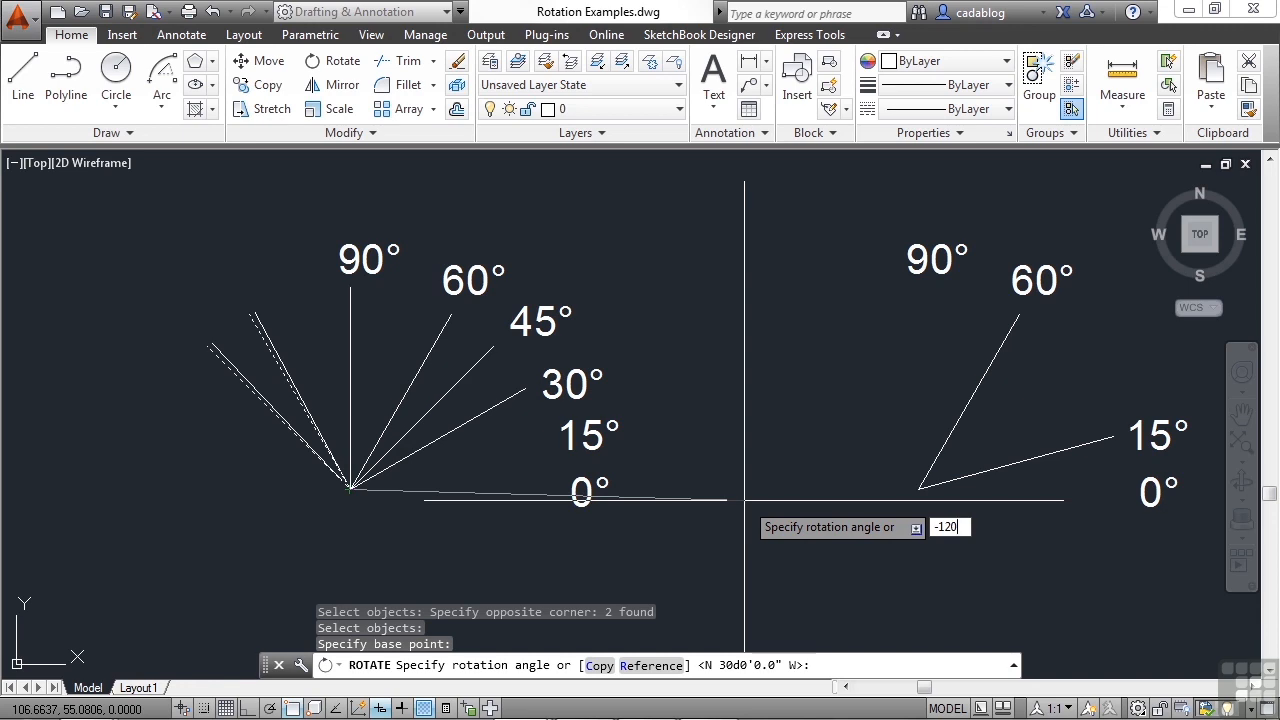
key(Return)
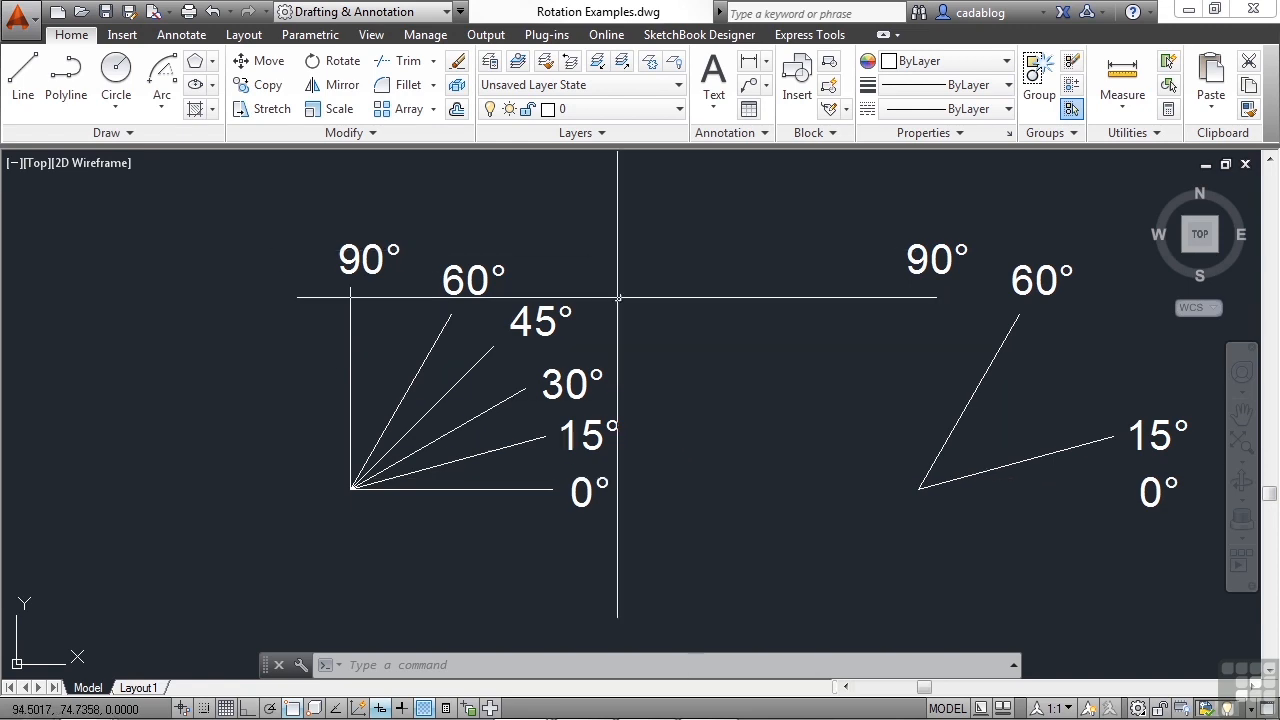
text(o)
key(Return)
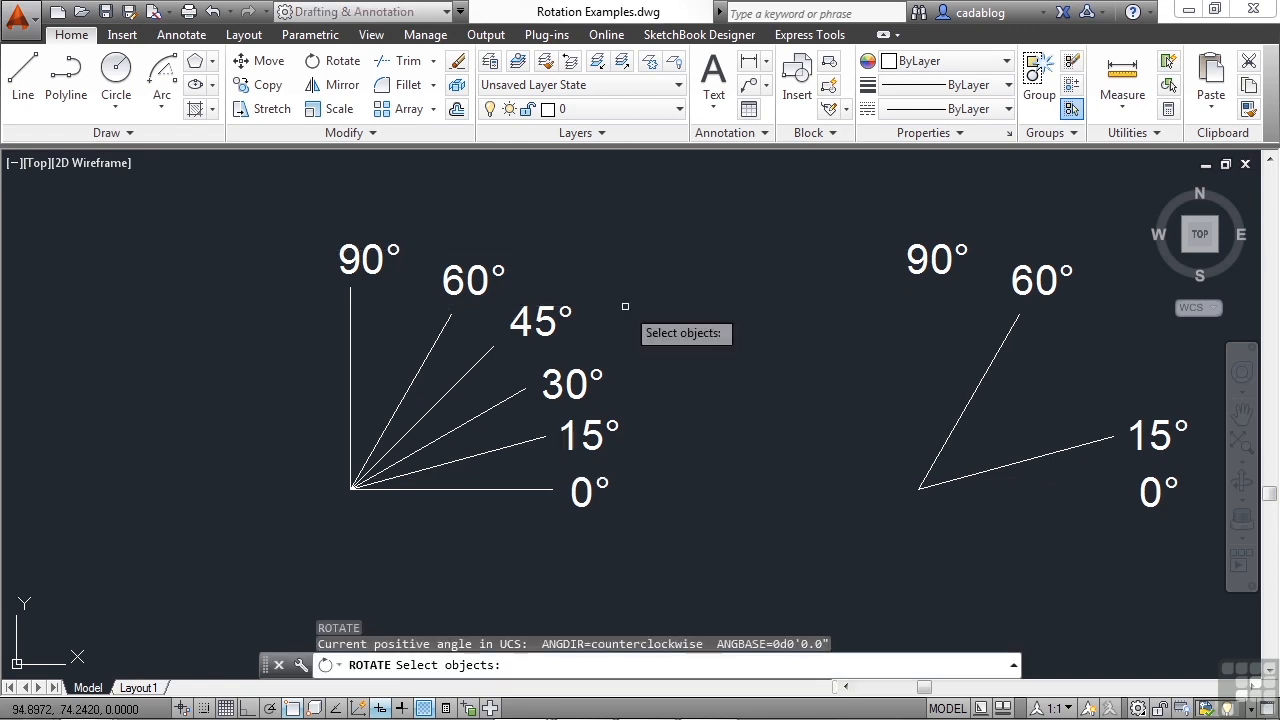
click(515, 493)
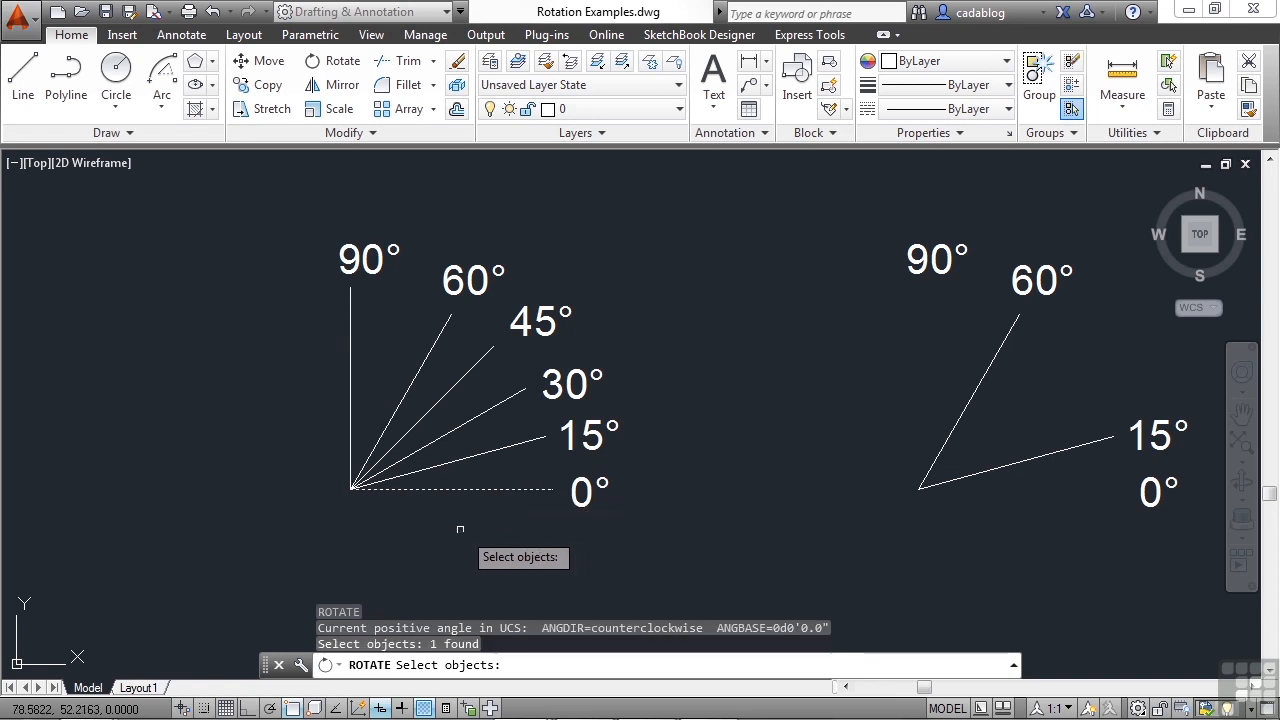
key(Return)
click(349, 490)
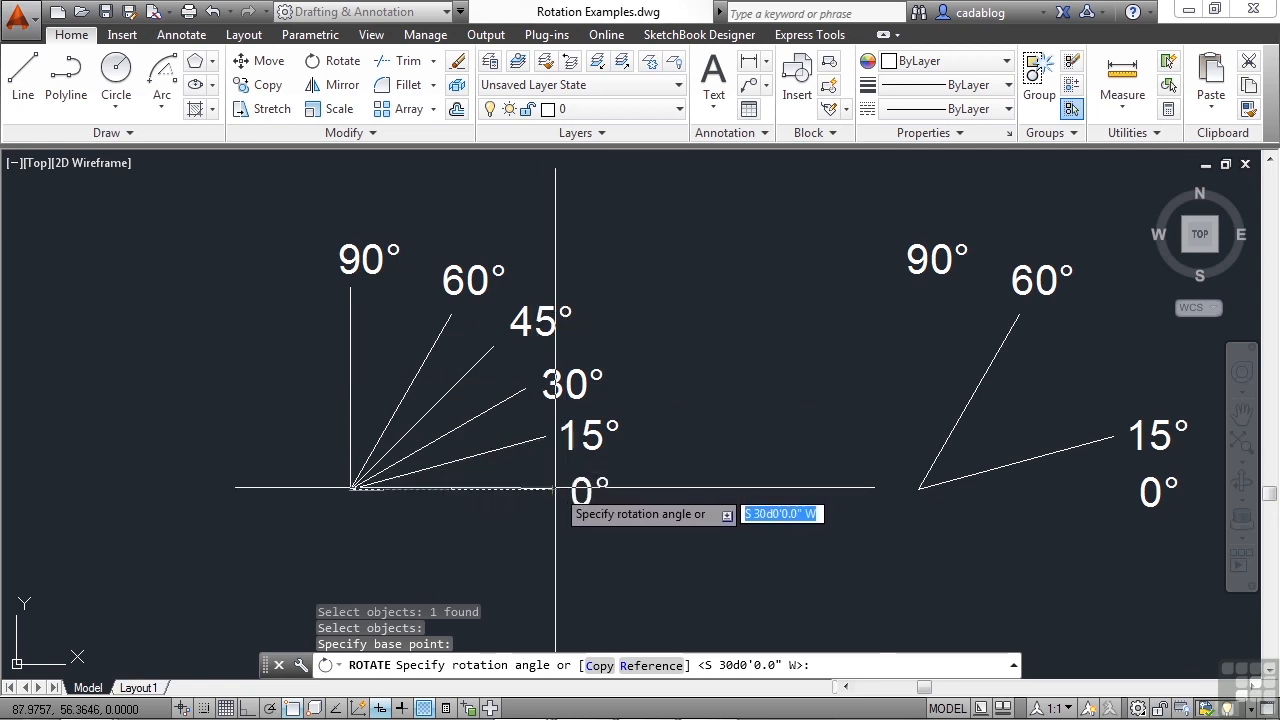
key(Escape)
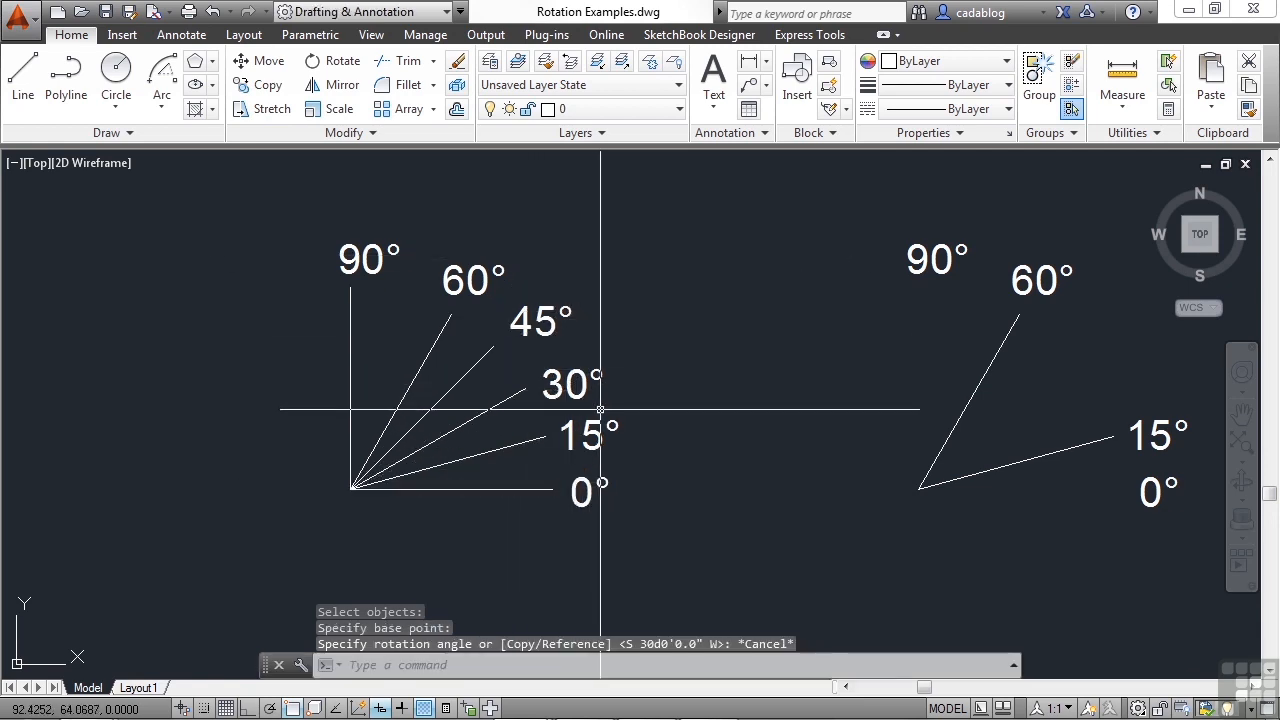
Try rotating the fan's 45° line by 15° about the shared endpoint, and undo the rotation.
key(space)
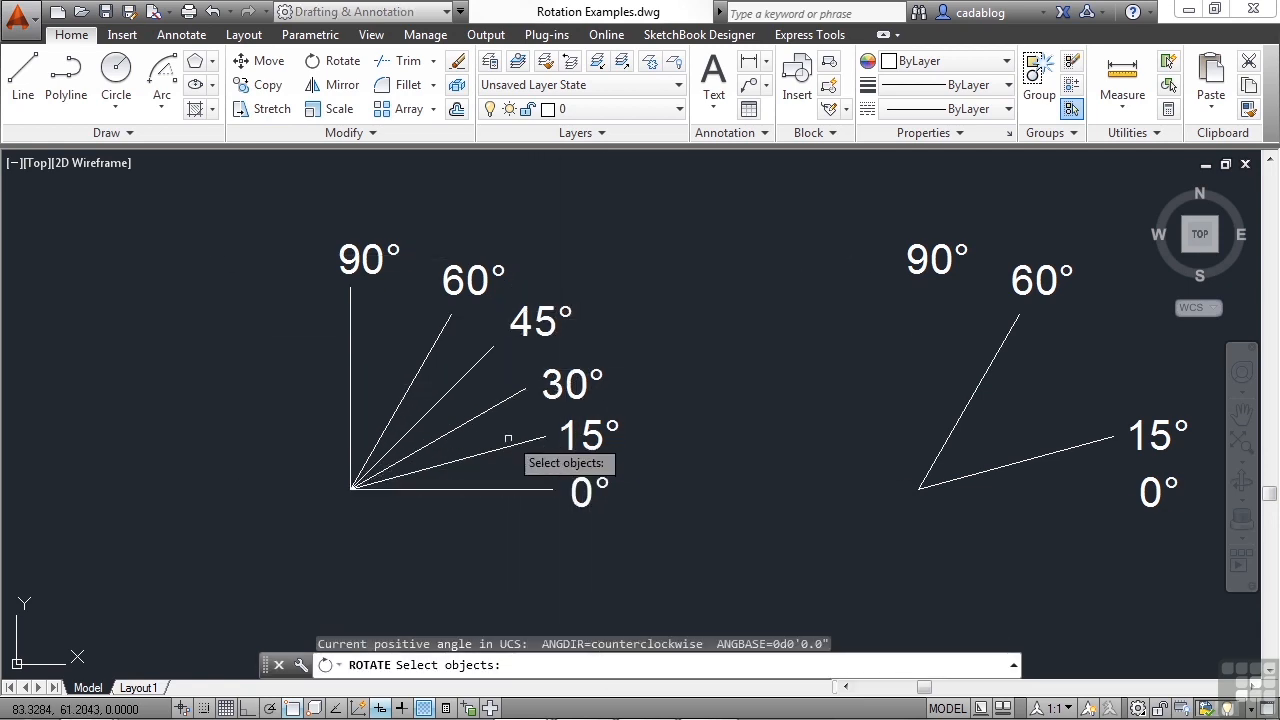
click(463, 376)
key(Return)
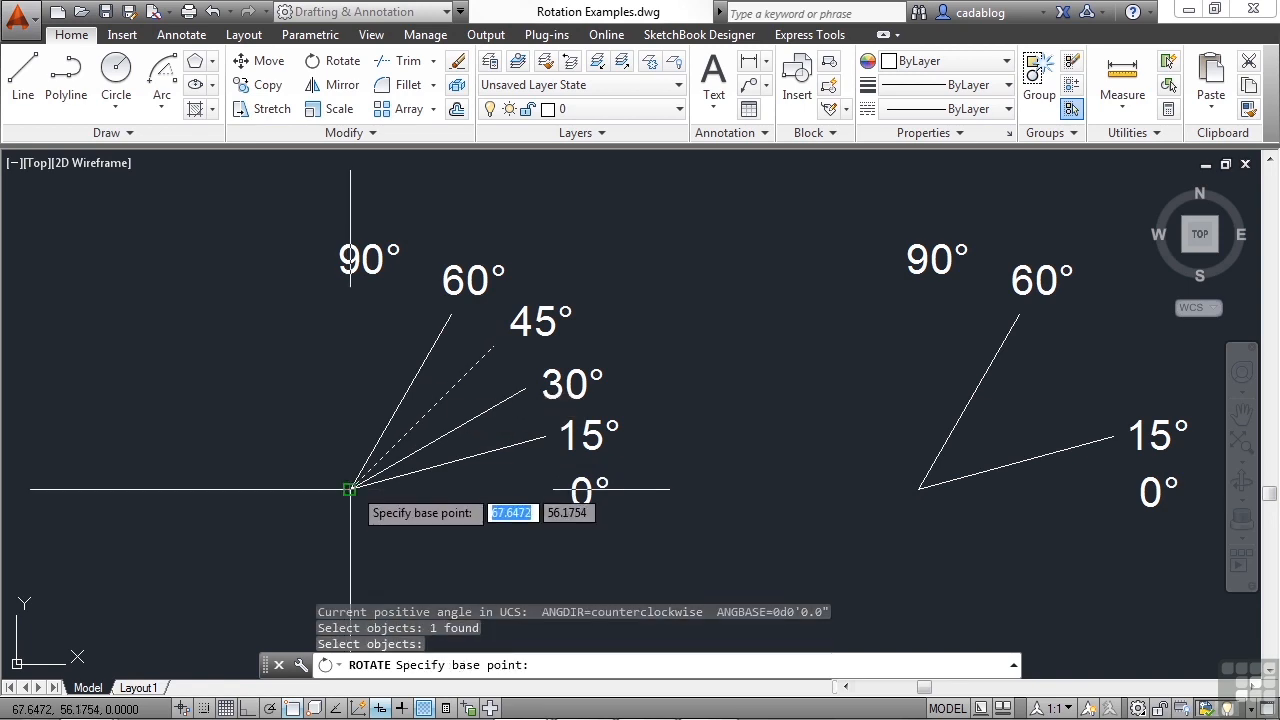
click(349, 489)
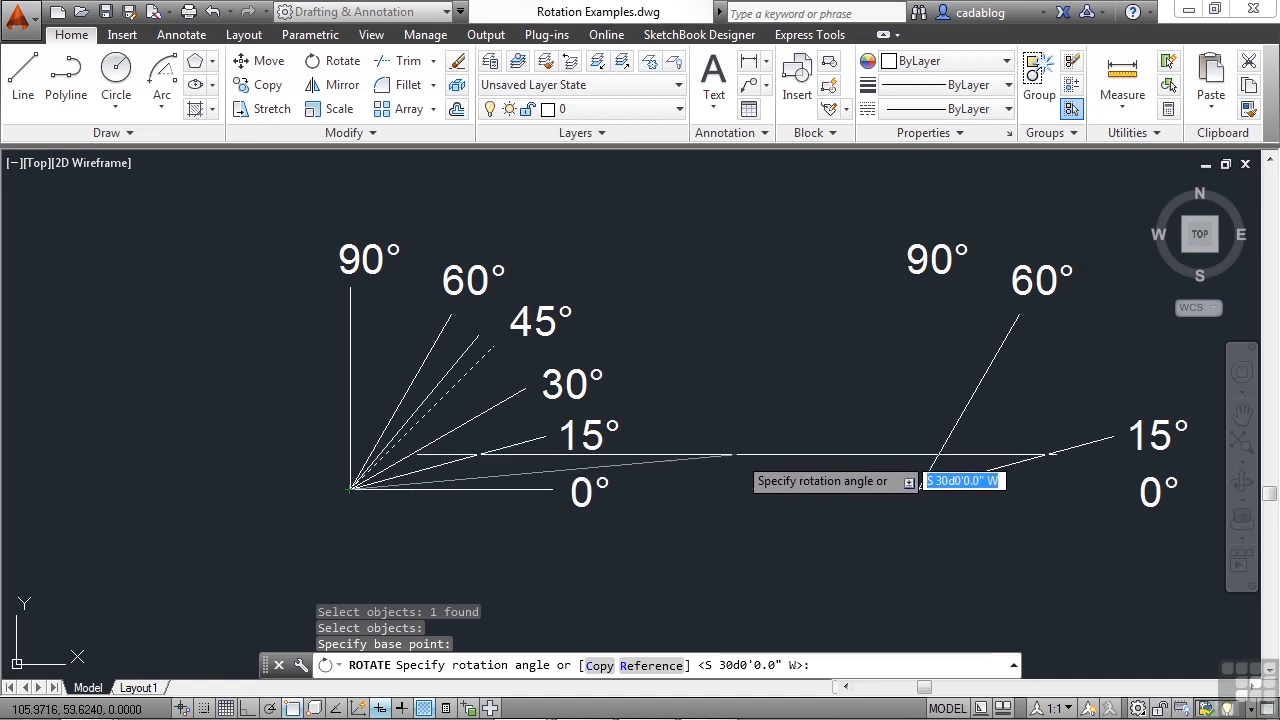
text(15)
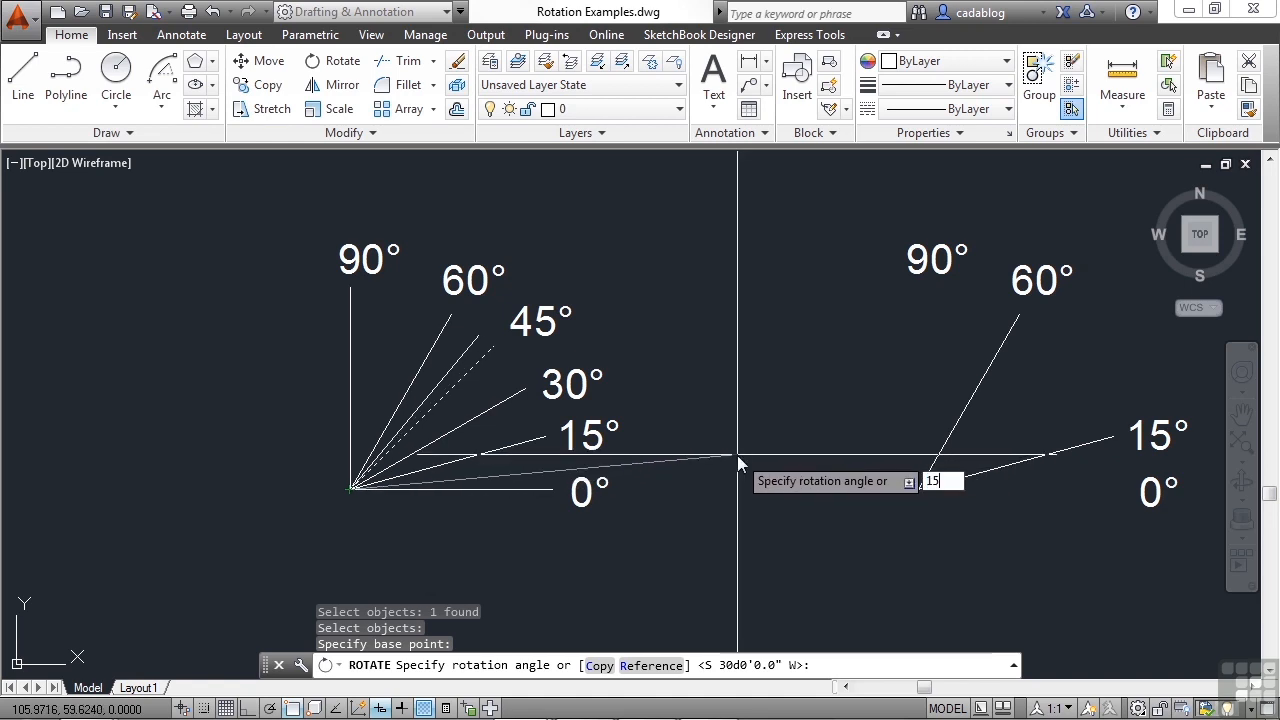
key(Return)
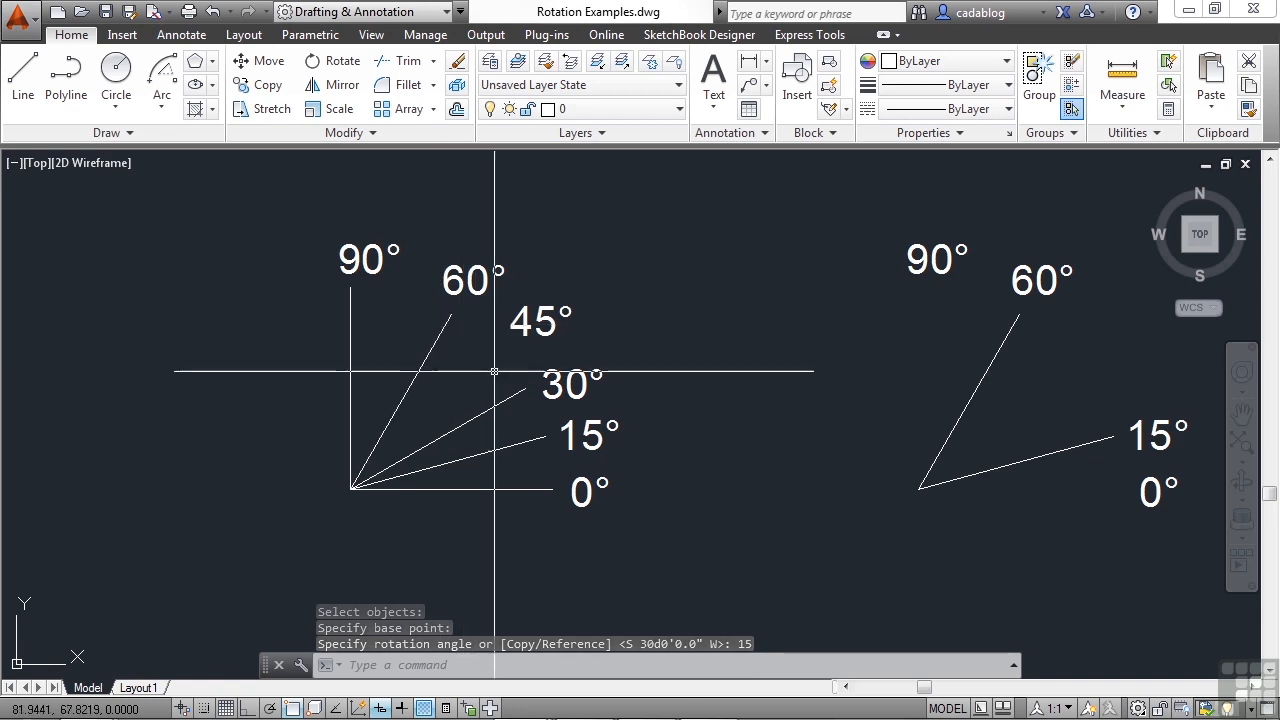
key(ctrl+z)
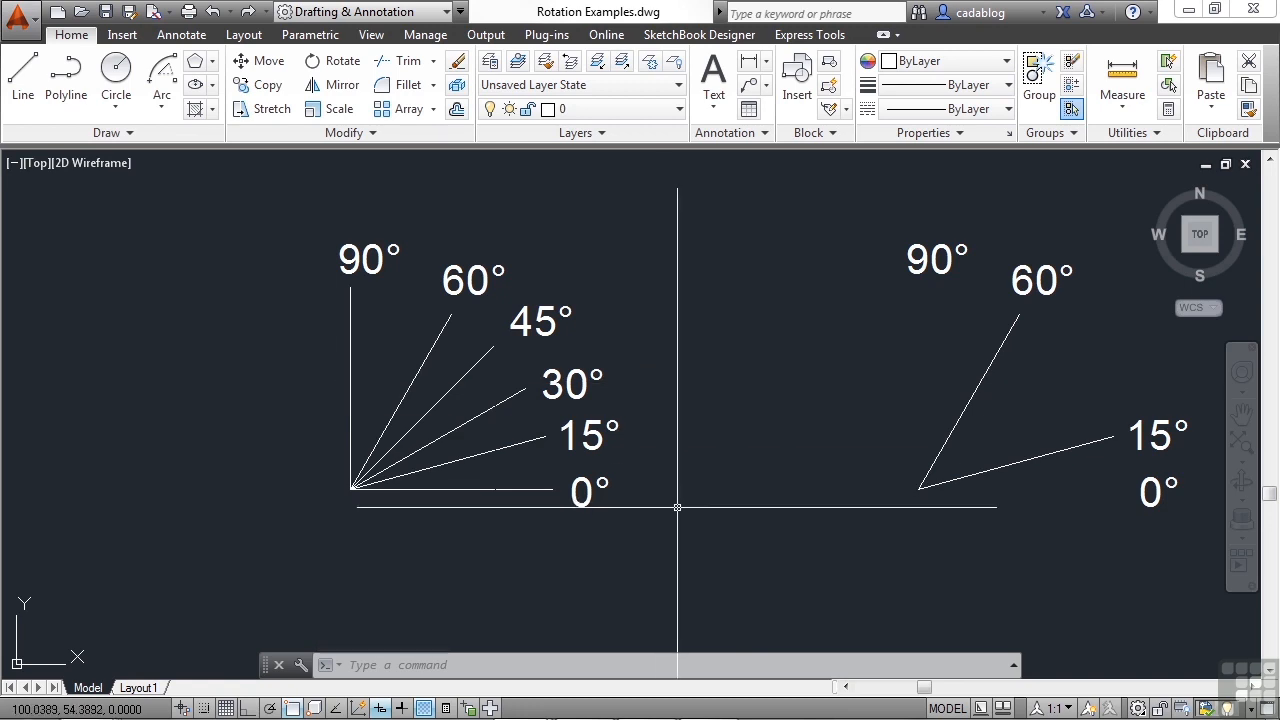
key(Return)
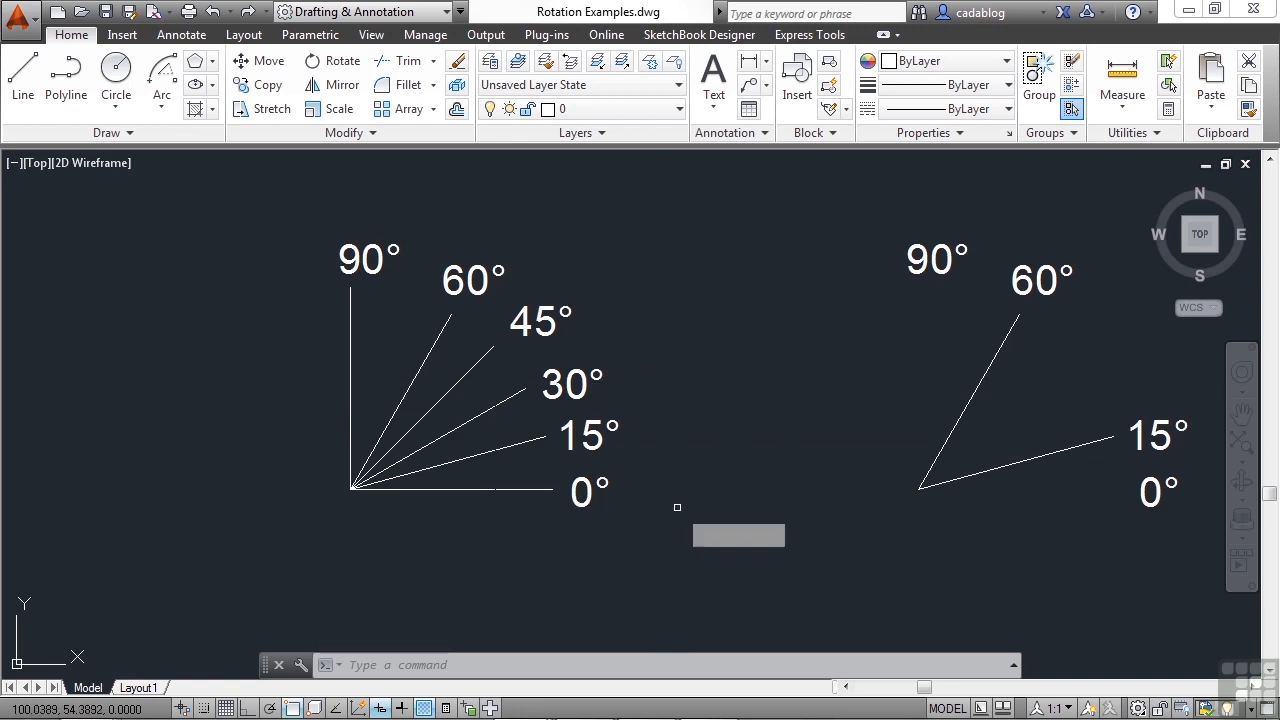
click(440, 397)
key(Return)
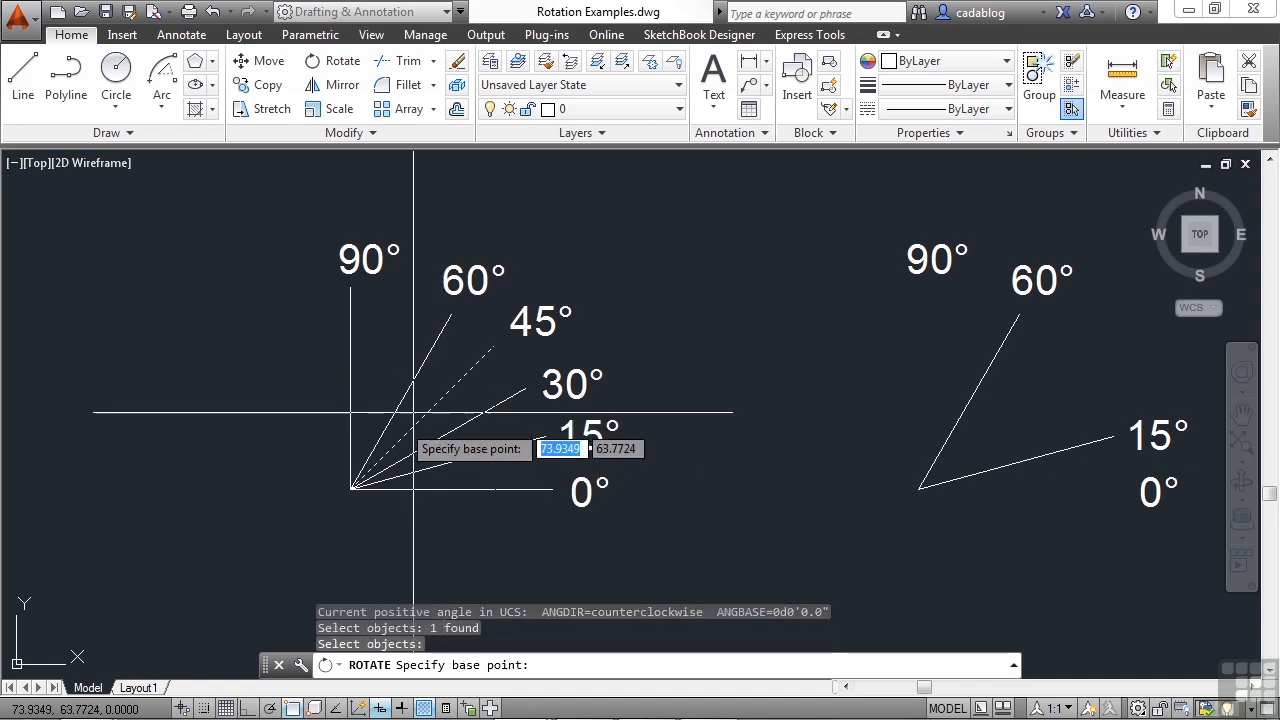
click(352, 488)
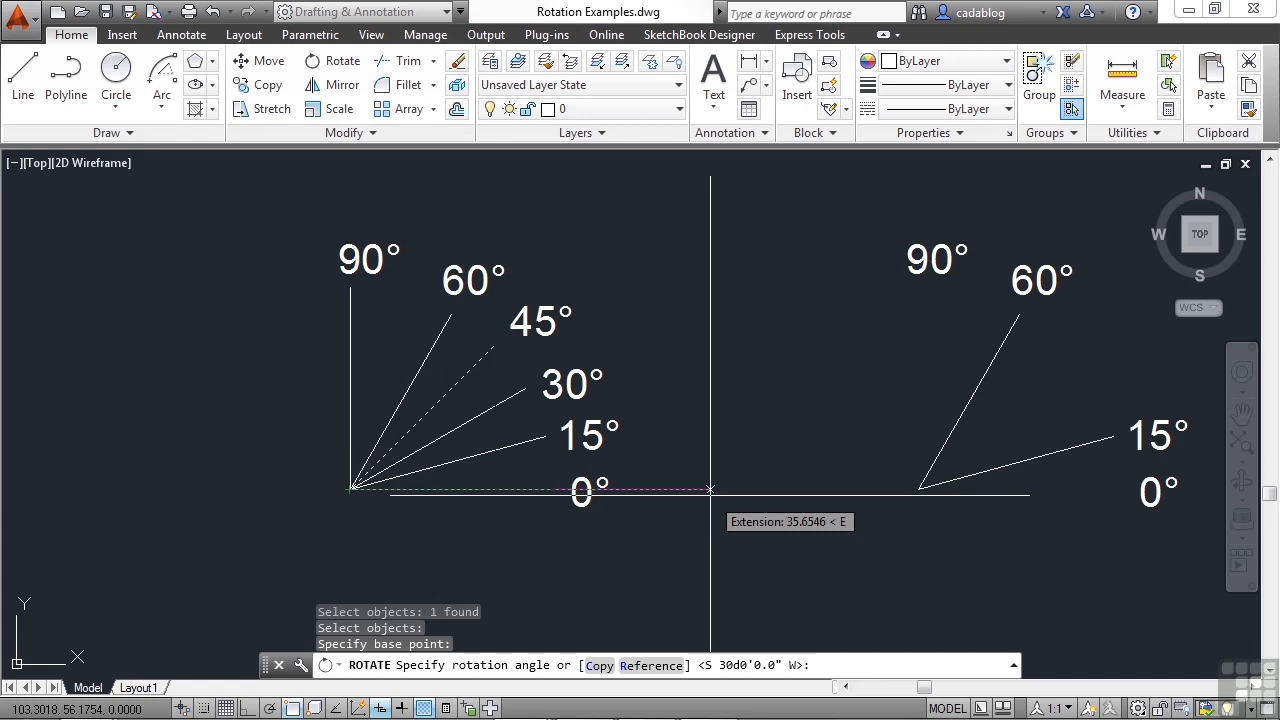
key(Escape)
Draw a single line from the fan's shared endpoint, sloping down to the right below the 0° line.
text(l)
key(Return)
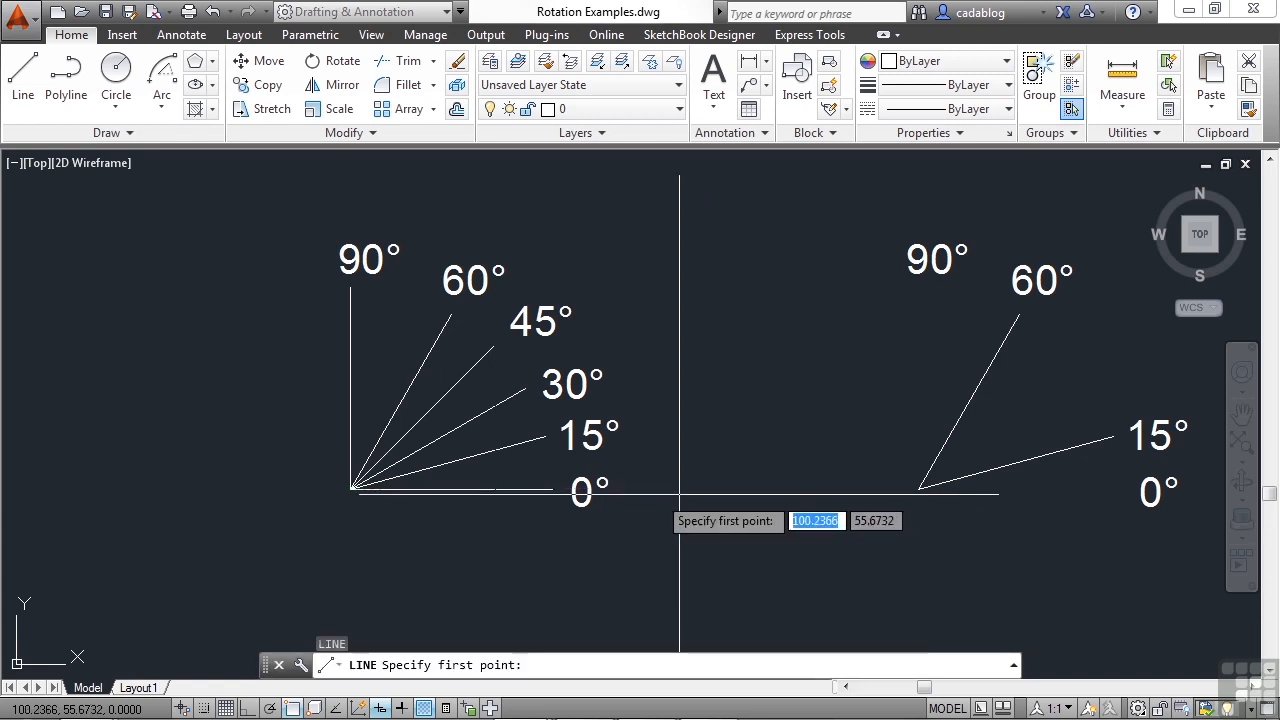
click(349, 488)
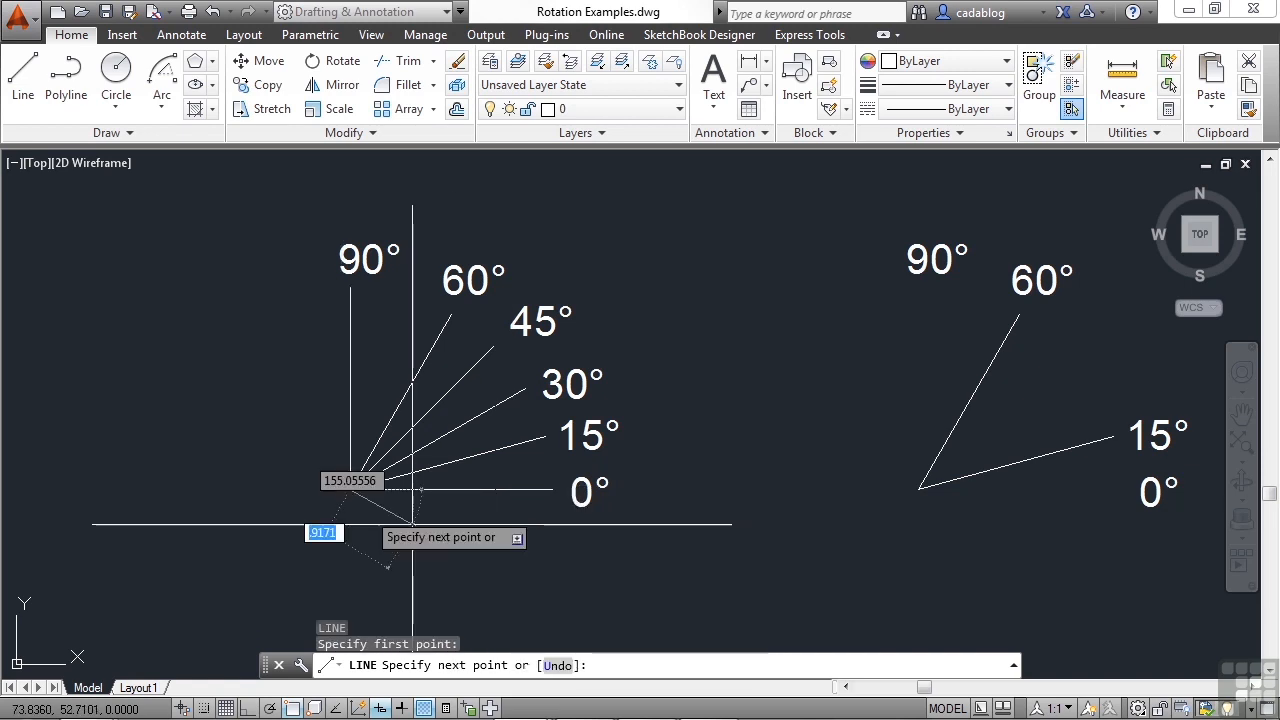
click(581, 576)
key(Return)
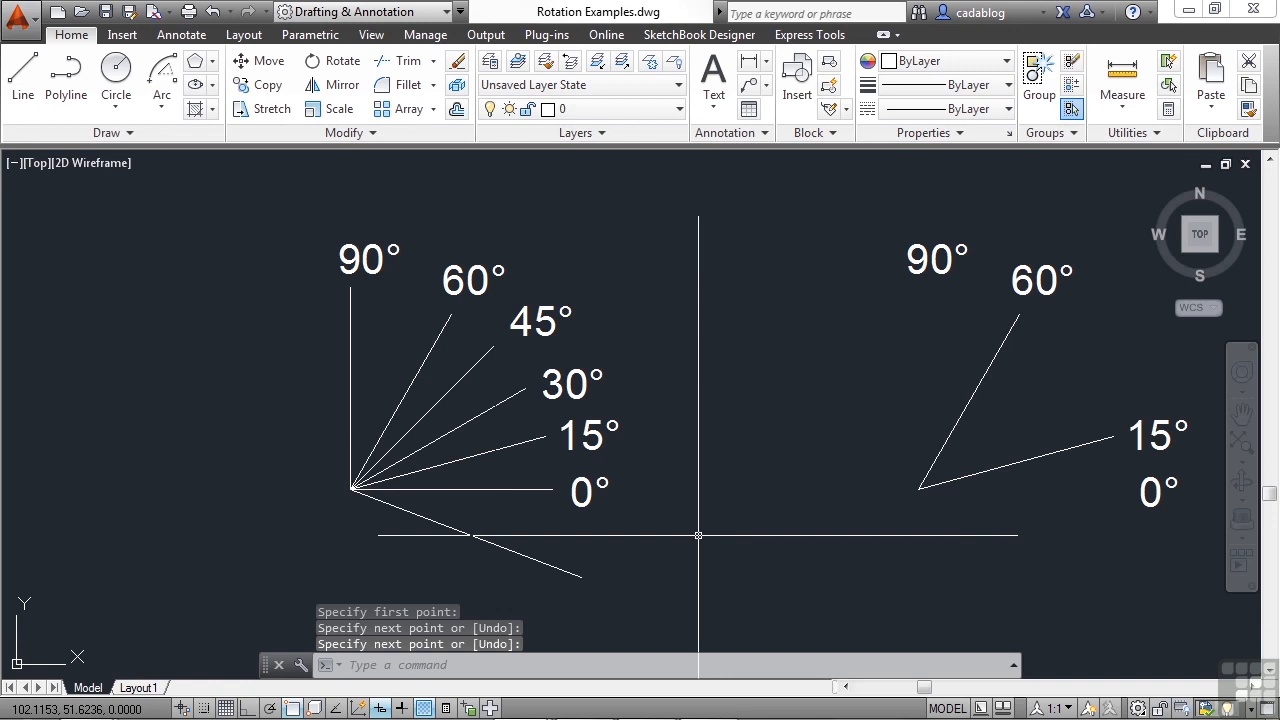
Rotate the sloping line below 0° onto the six-line fan's 60° line about the shared endpoint, using the line's endpoints as reference angle.
text(ro)
key(Return)
click(698, 535)
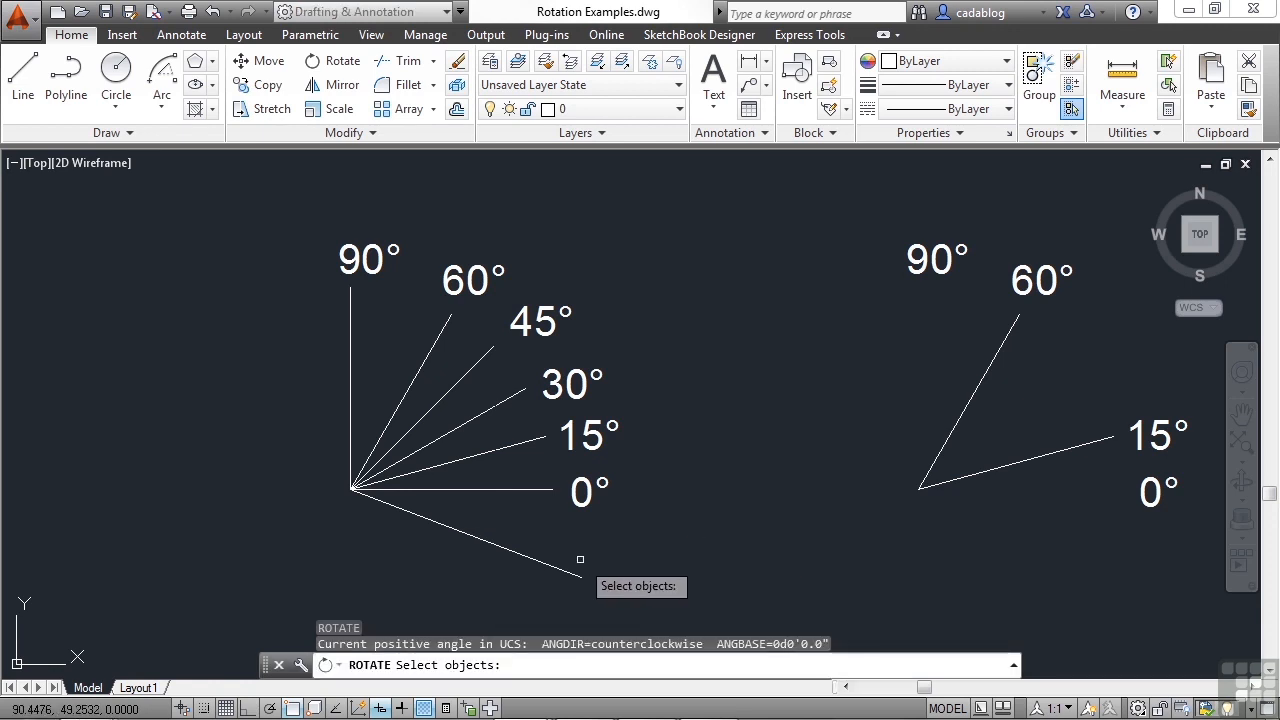
click(529, 577)
key(Return)
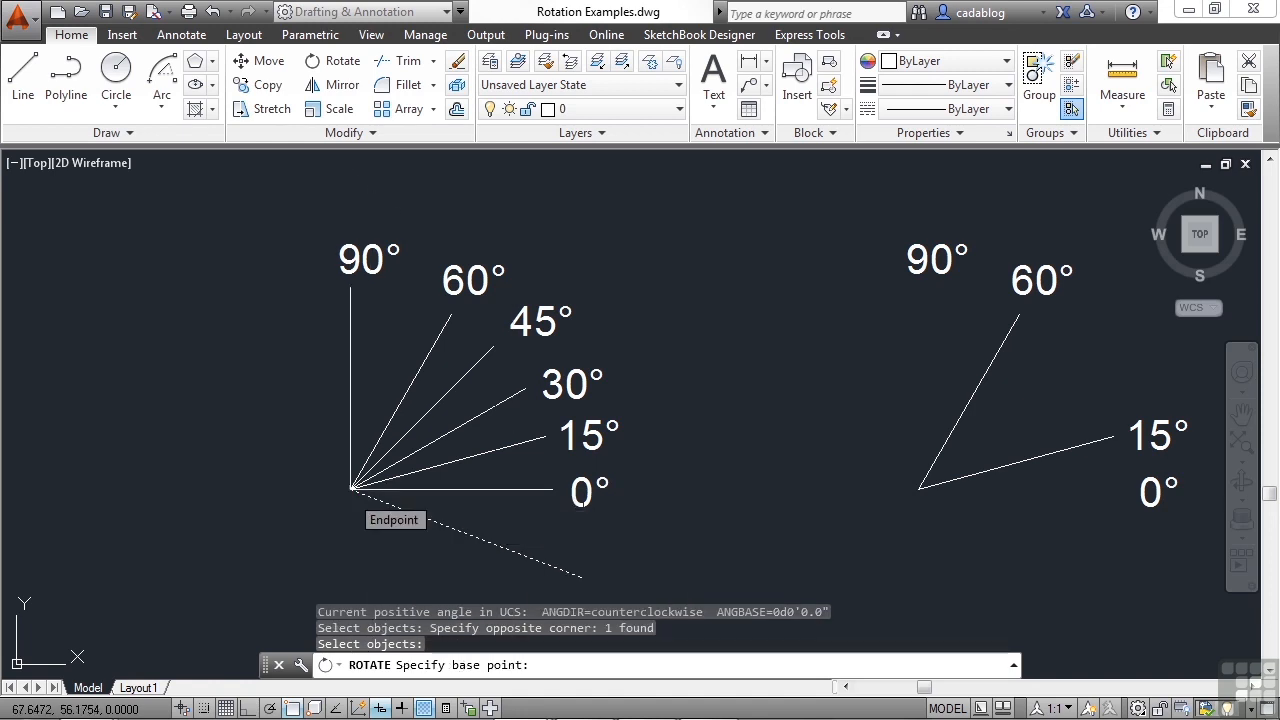
click(350, 489)
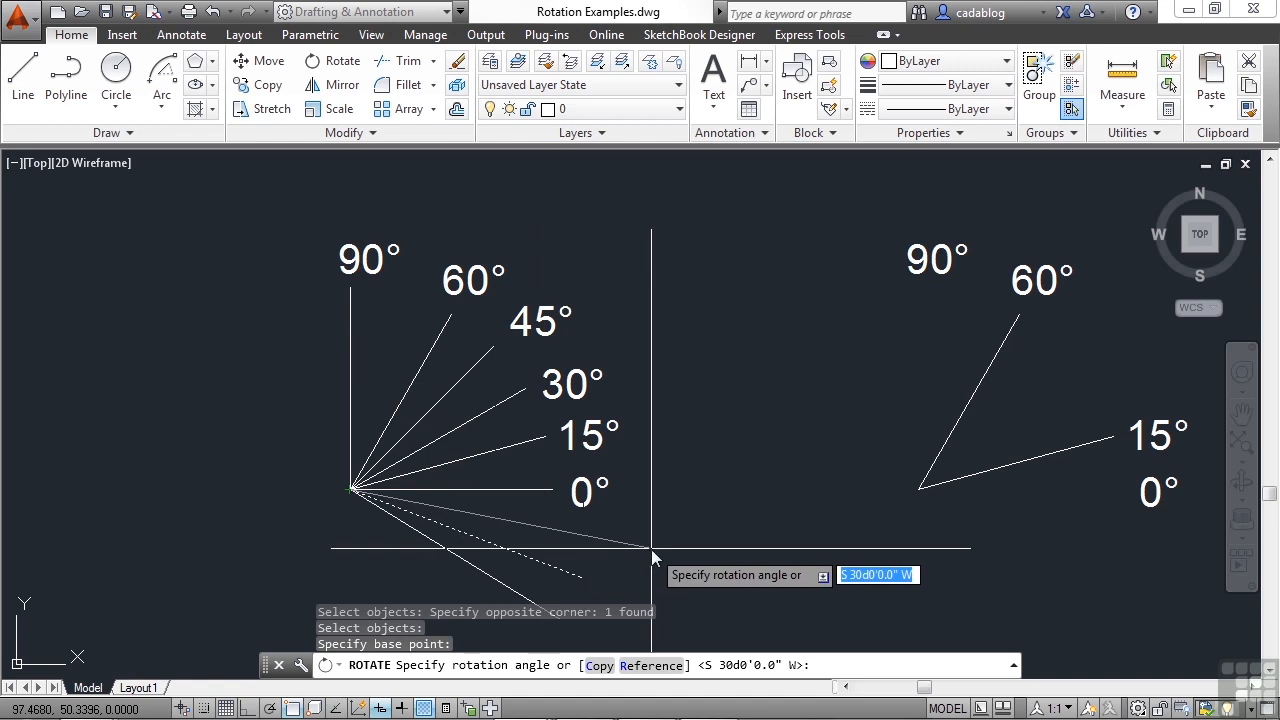
text(r)
key(Return)
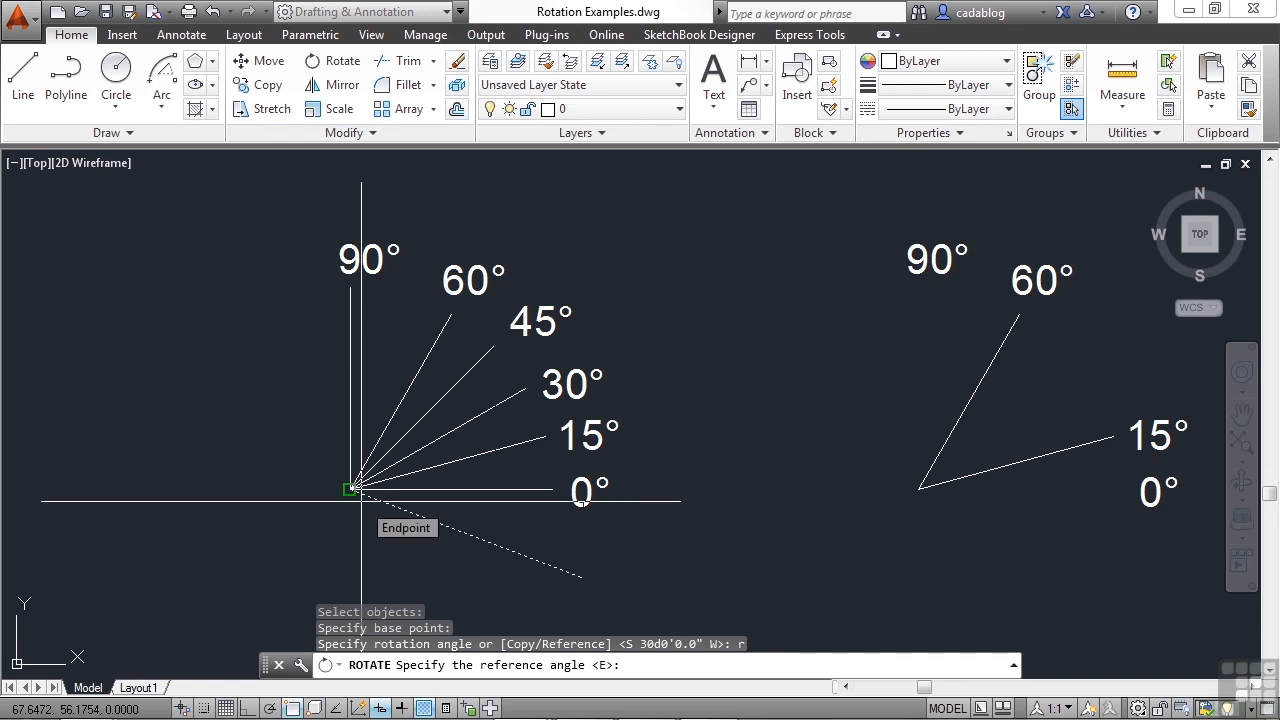
click(361, 501)
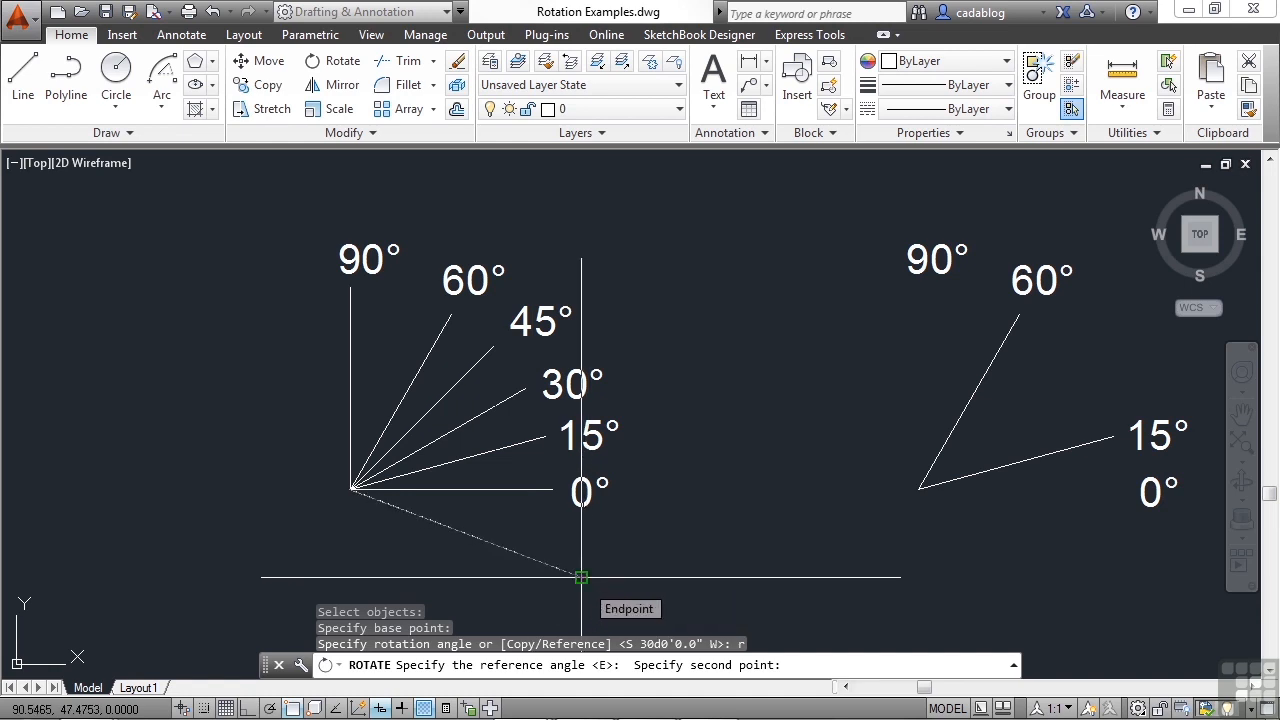
click(581, 577)
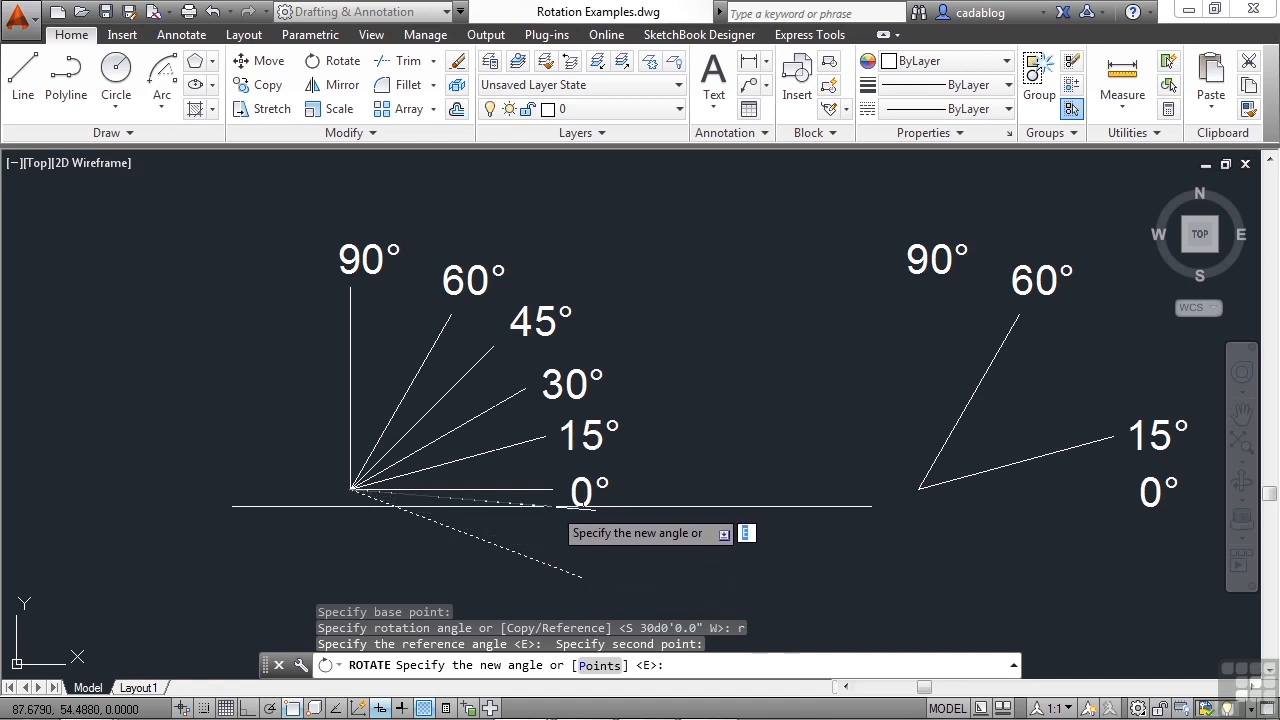
click(441, 344)
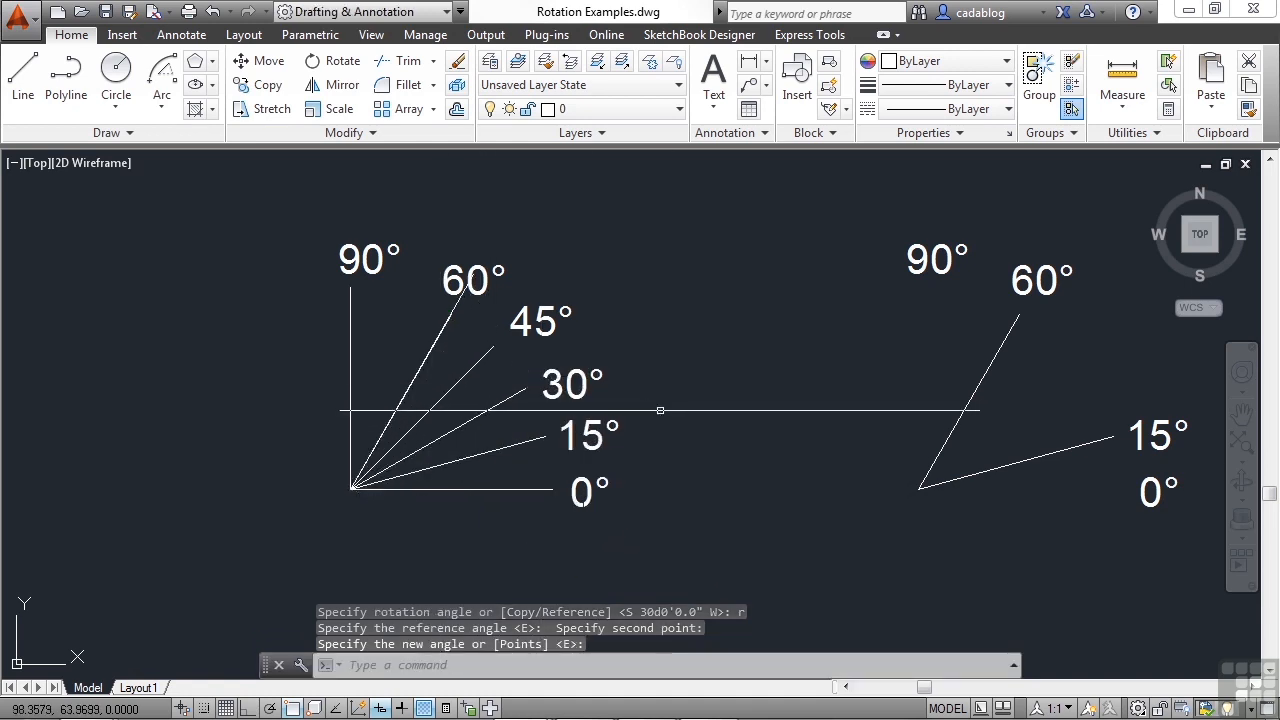
scroll(430, 300, up, 9)
scroll(437, 342, up, 2)
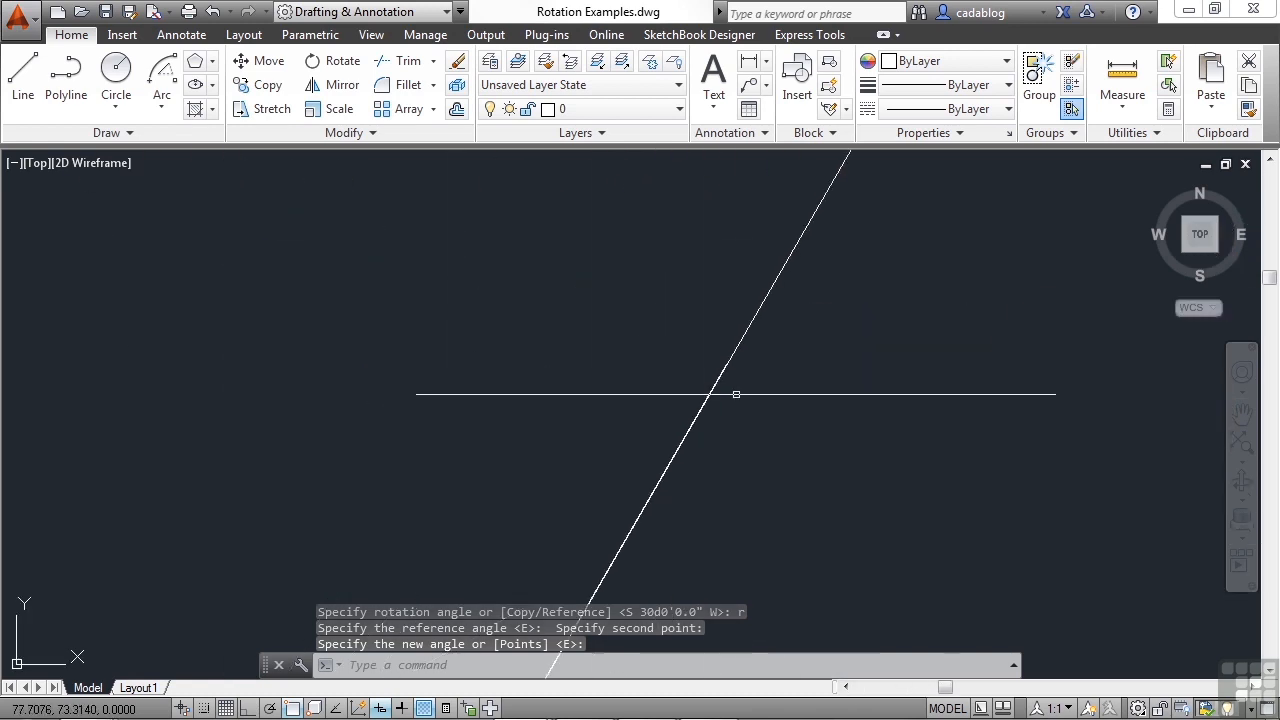
scroll(726, 395, down, 8)
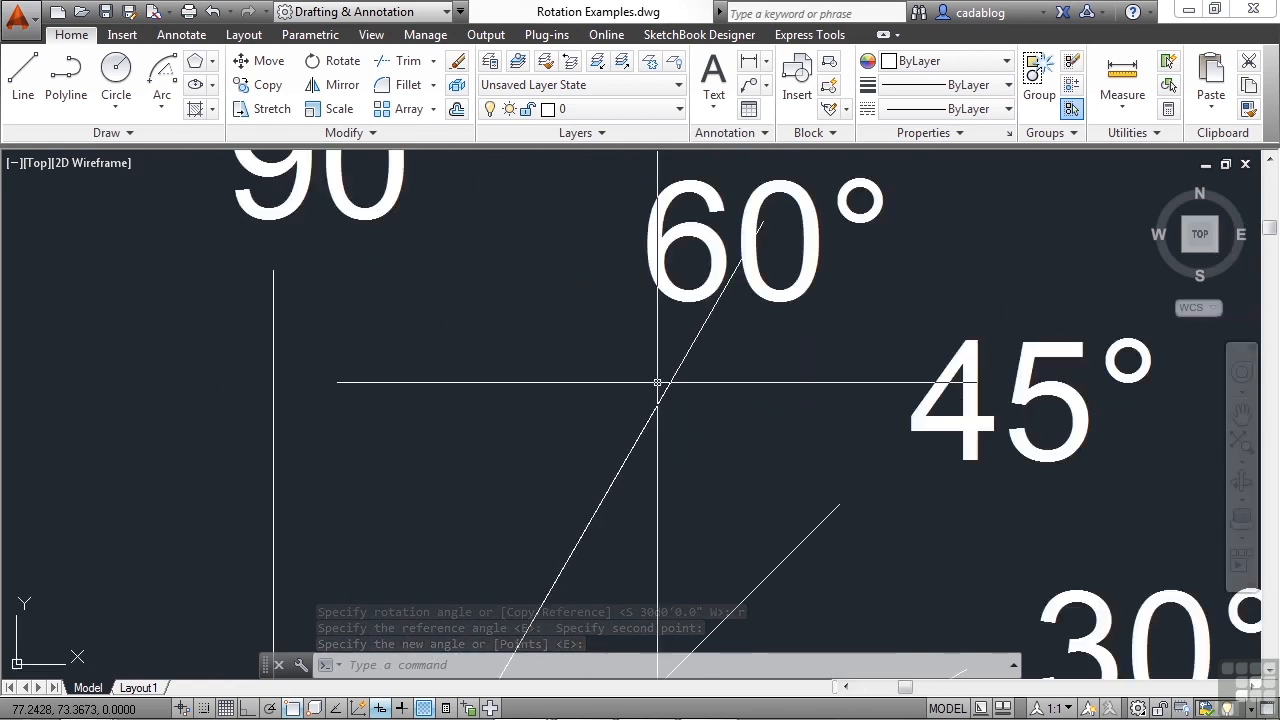
middle_drag(767, 336, 710, 305)
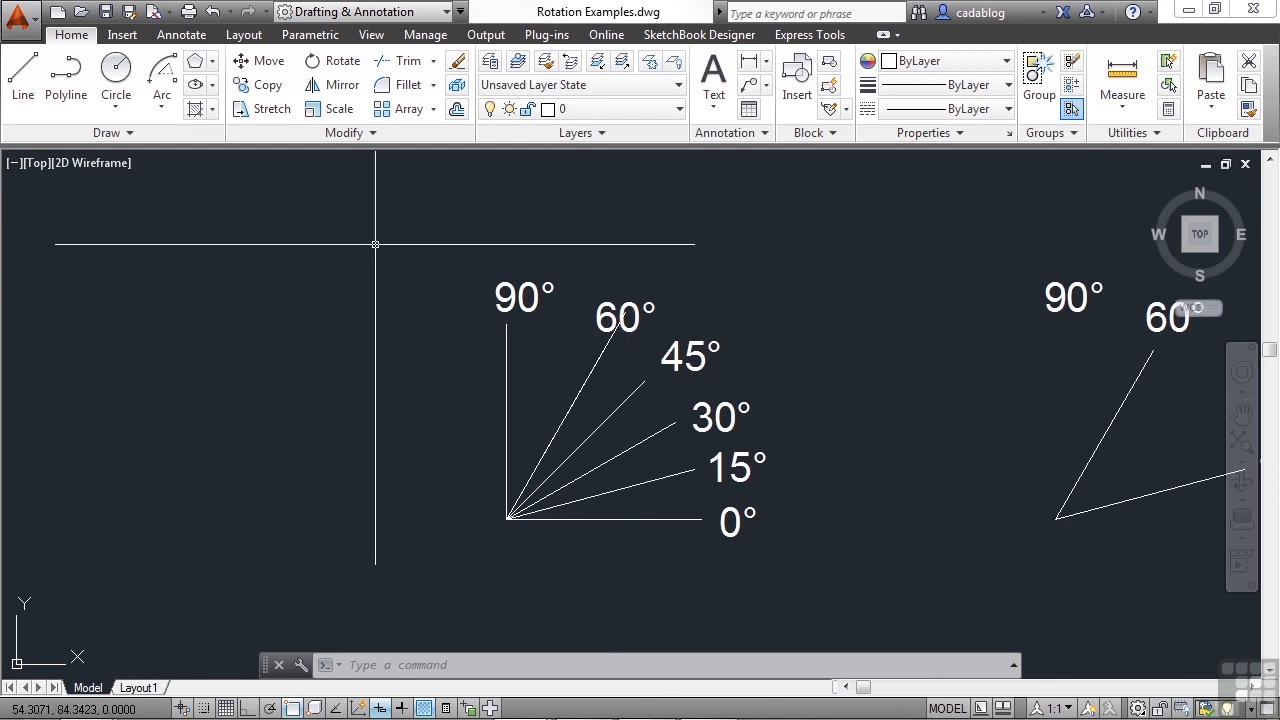
Try rotating the two-line fan's 15° line by 15° about the shared endpoint, and undo the rotation.
scroll(376, 246, down, 2)
middle_drag(738, 355, 606, 341)
scroll(757, 388, up, 2)
middle_drag(763, 313, 659, 356)
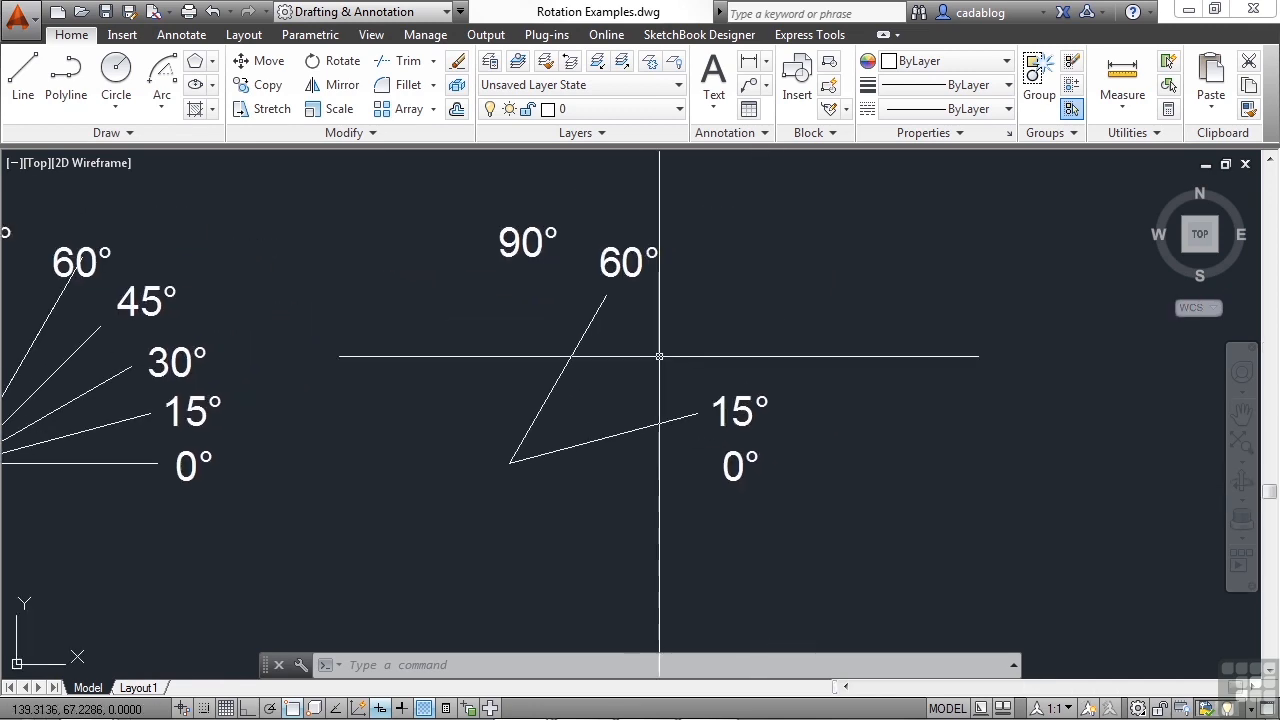
text(ro)
key(Return)
click(640, 380)
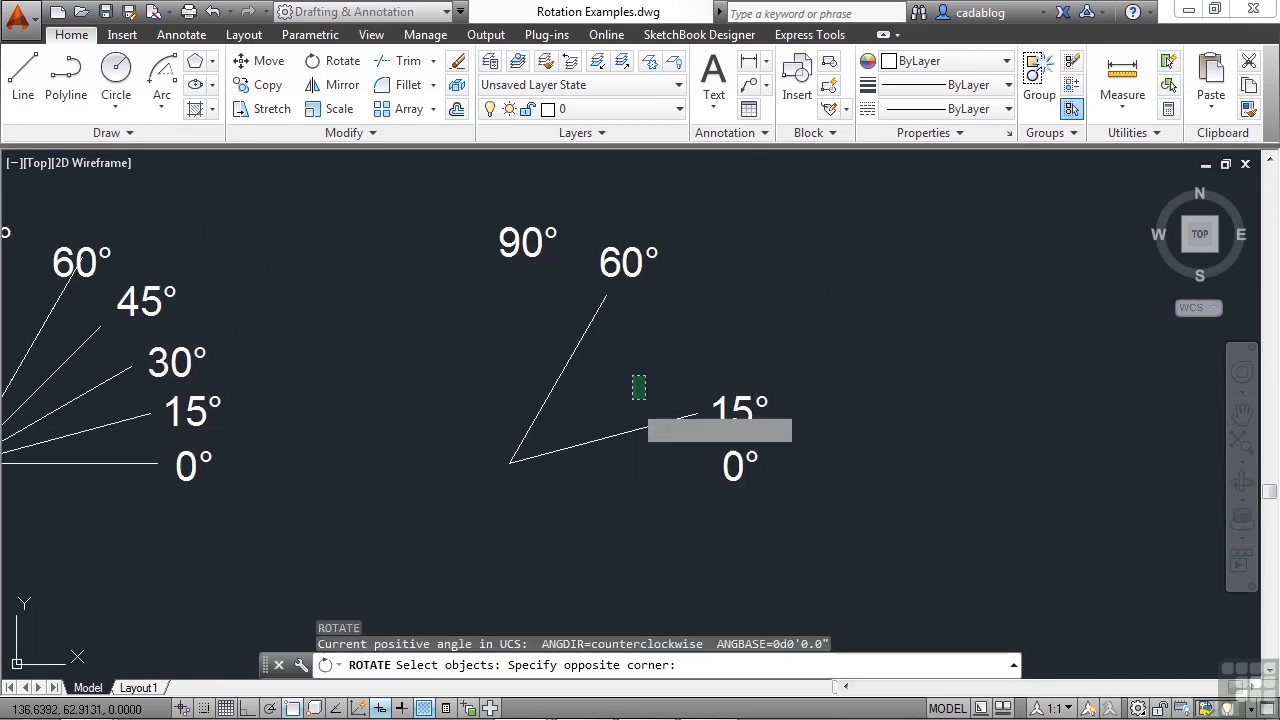
click(614, 482)
key(Return)
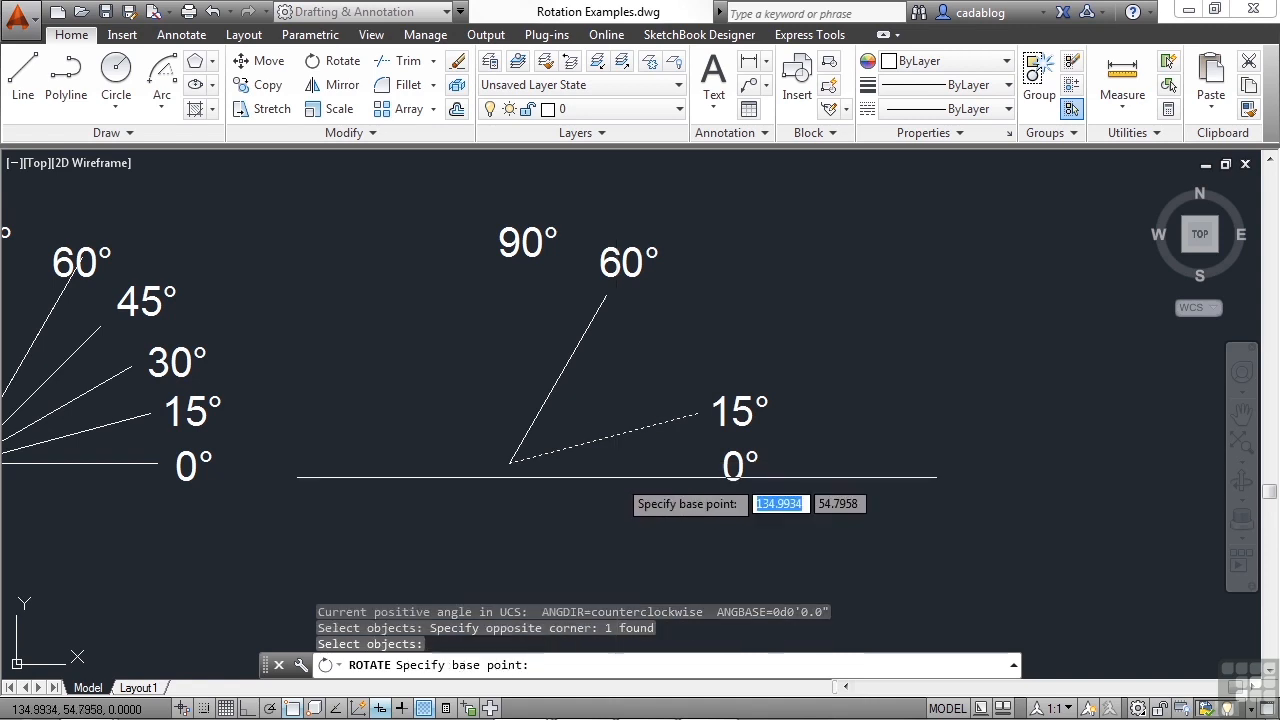
click(510, 462)
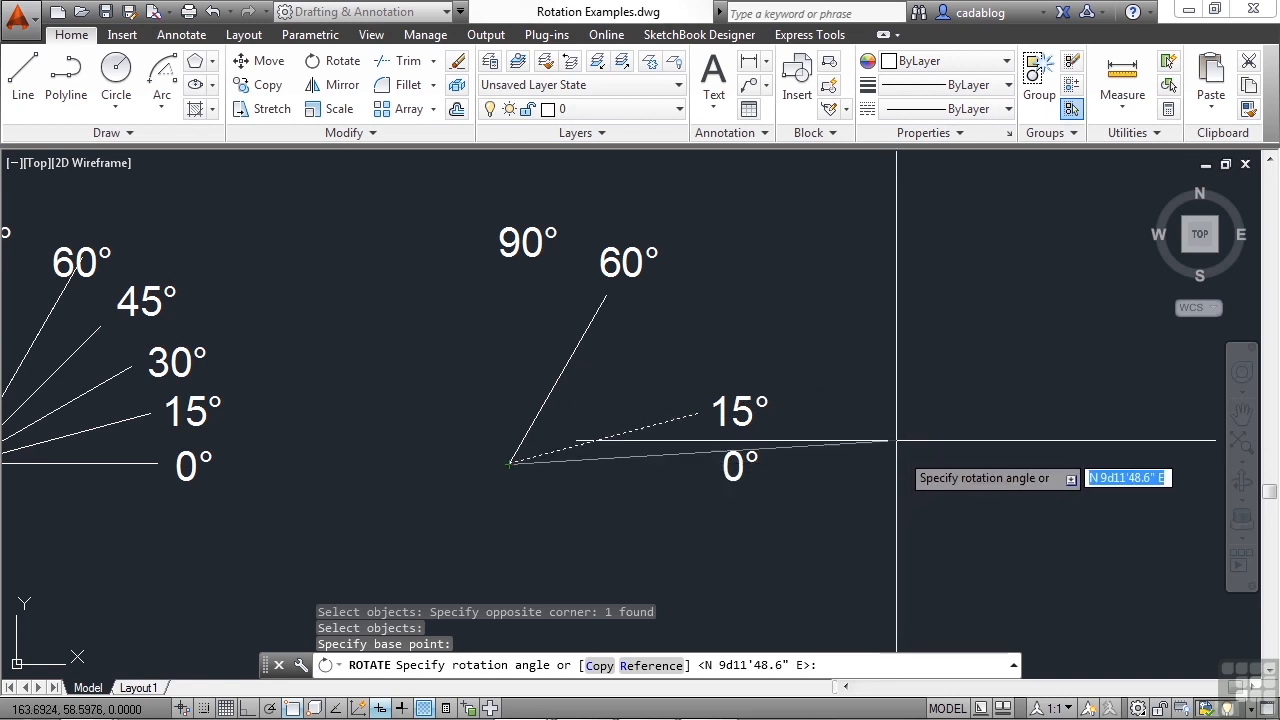
text(15)
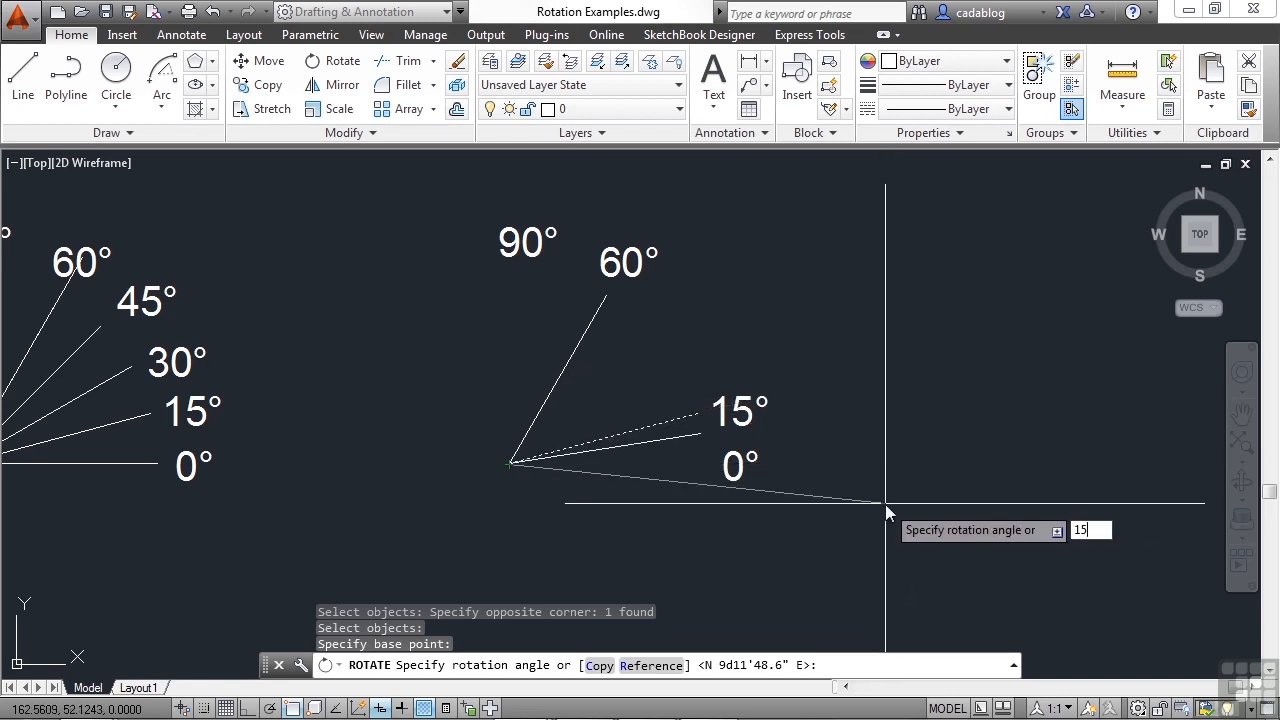
key(Return)
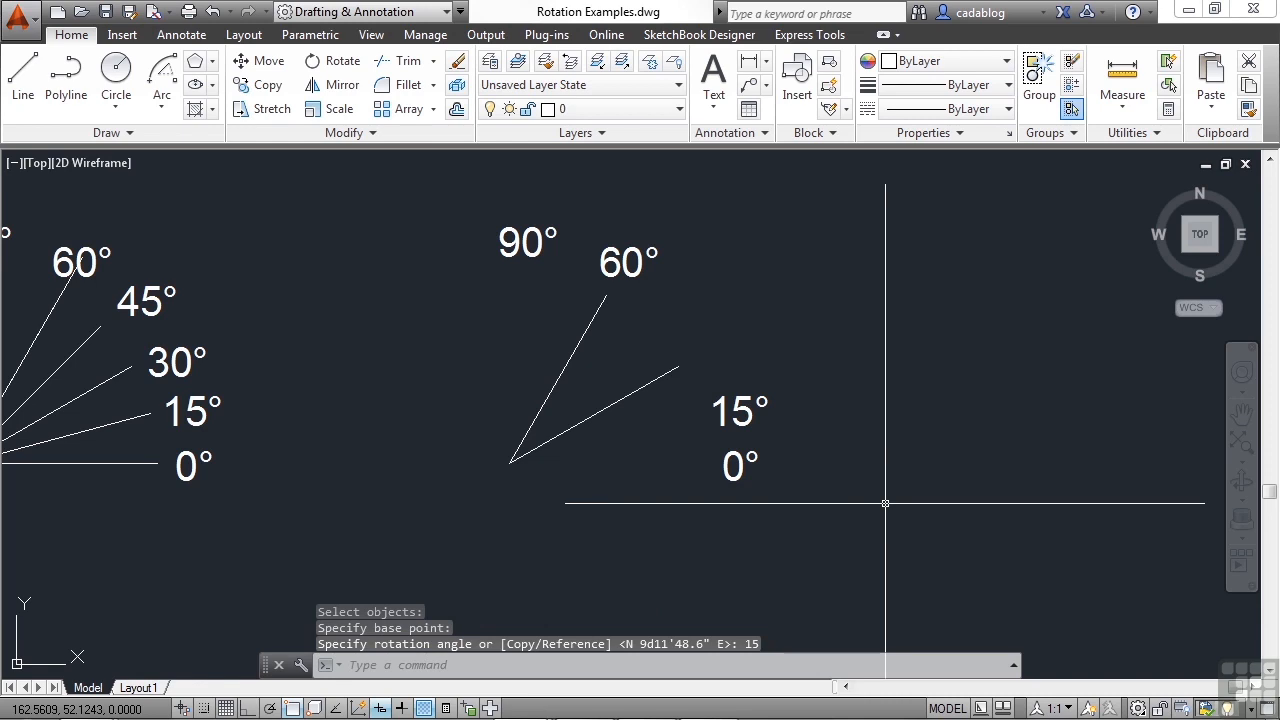
key(ctrl+z)
Rotate the two-line fan's 15° line to a new angle of 30° about the shared endpoint, taking its own endpoints as reference.
key(Return)
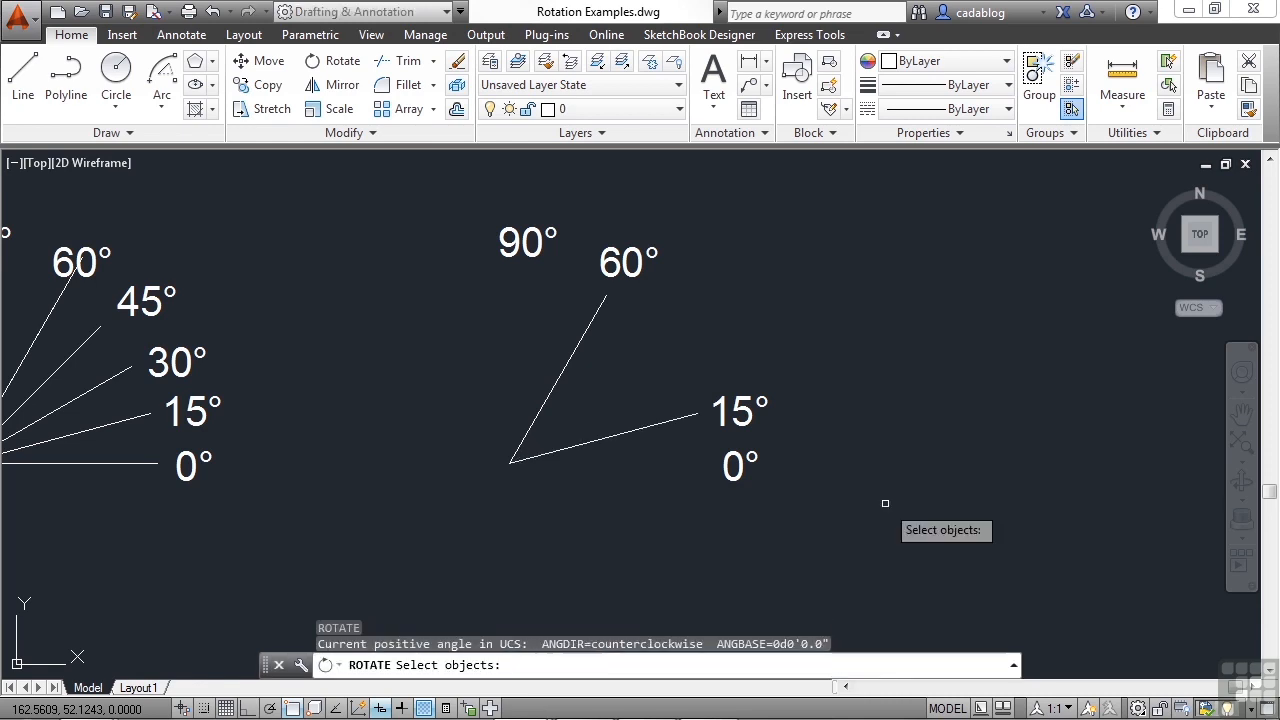
click(629, 448)
click(609, 425)
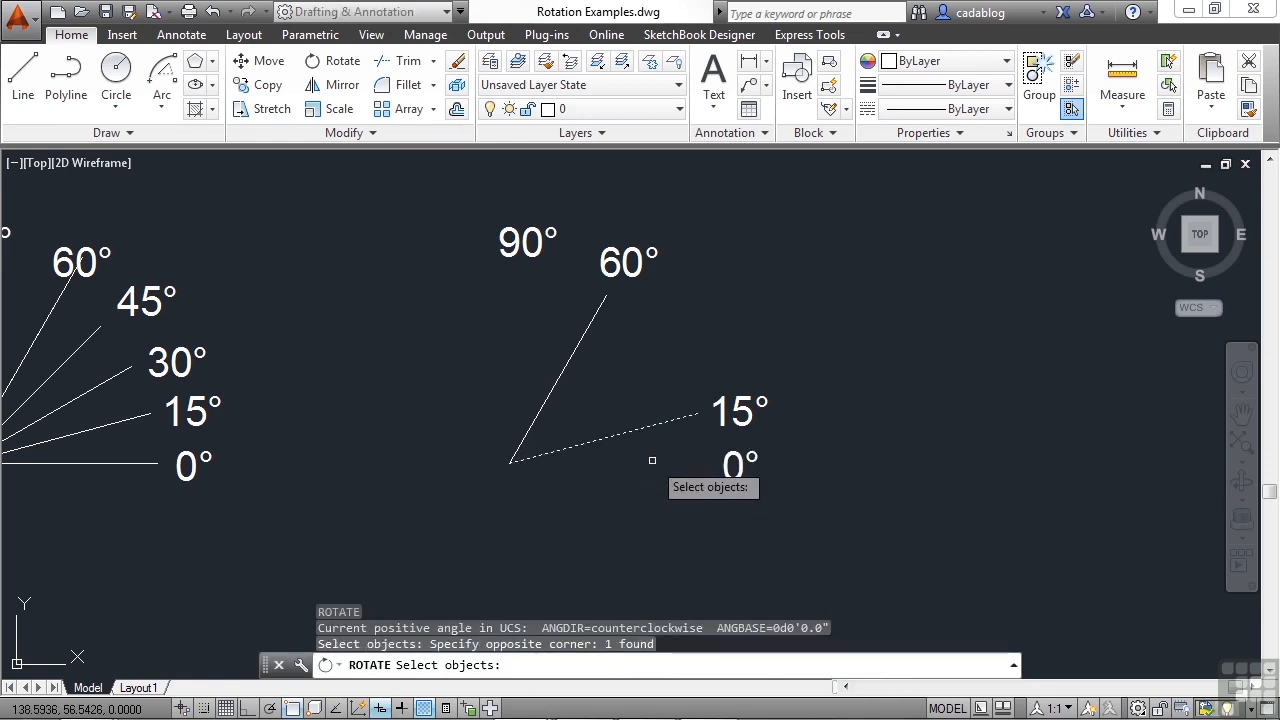
key(Return)
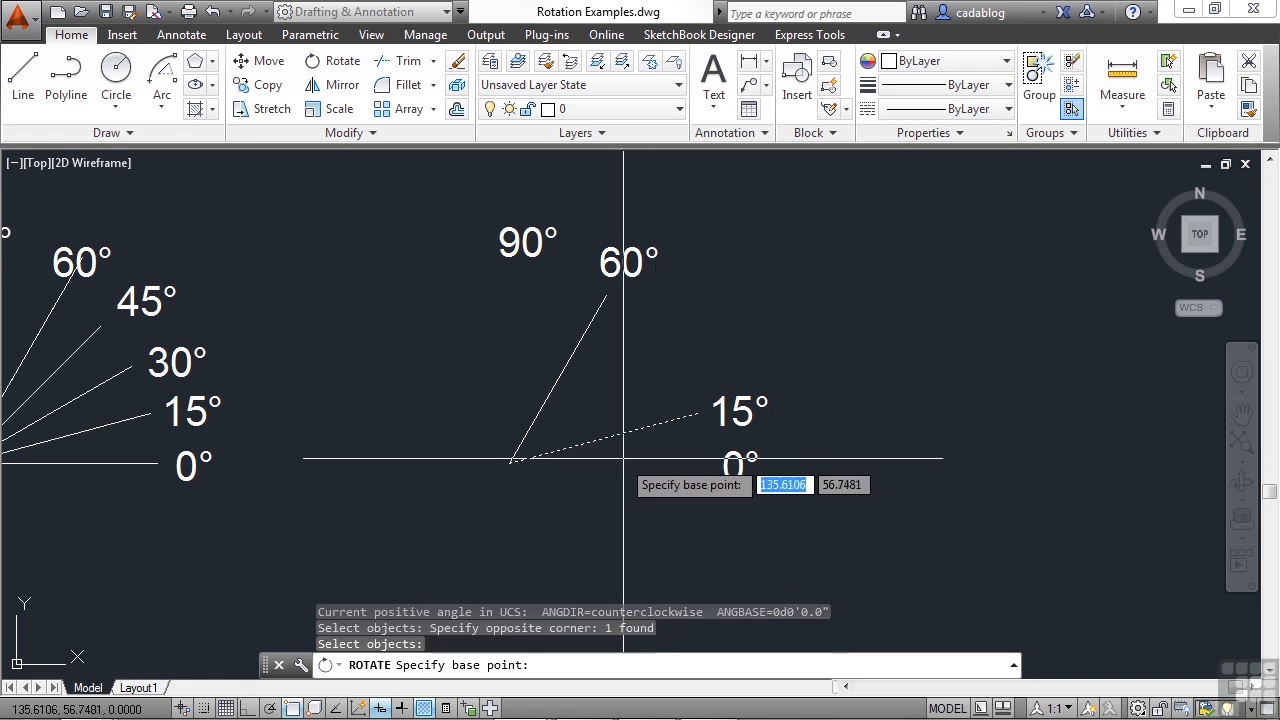
click(510, 462)
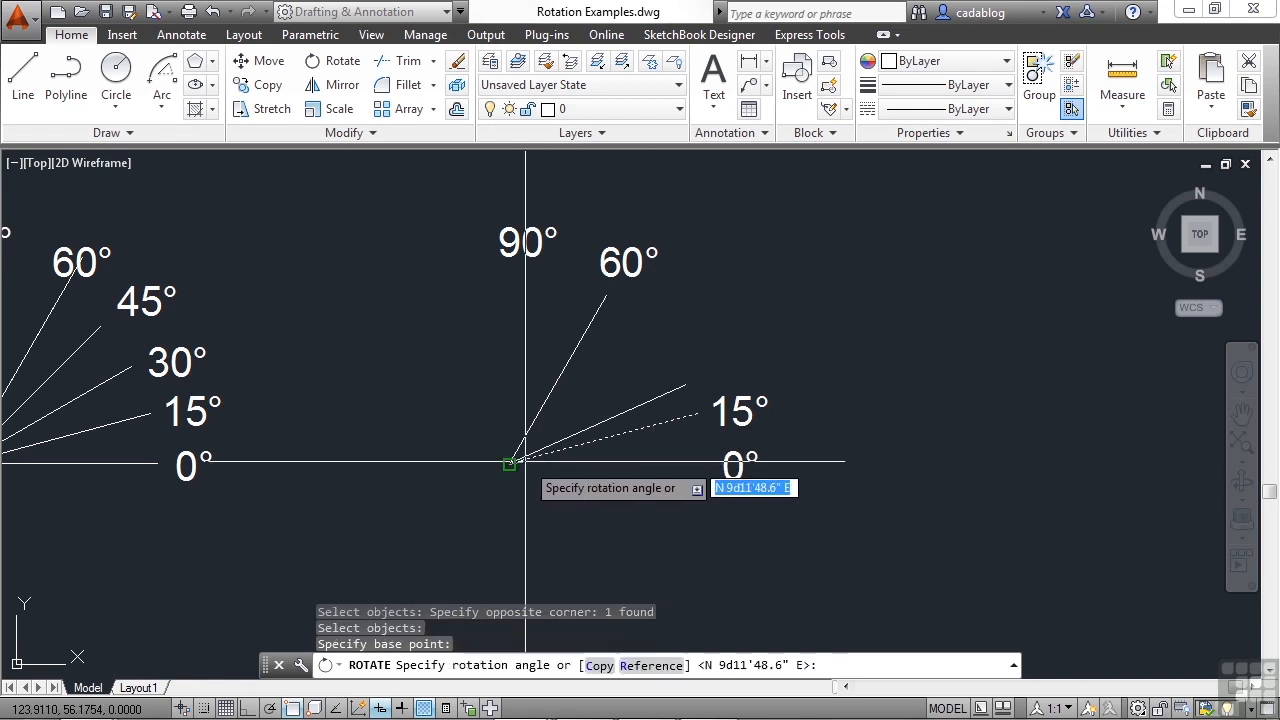
click(650, 665)
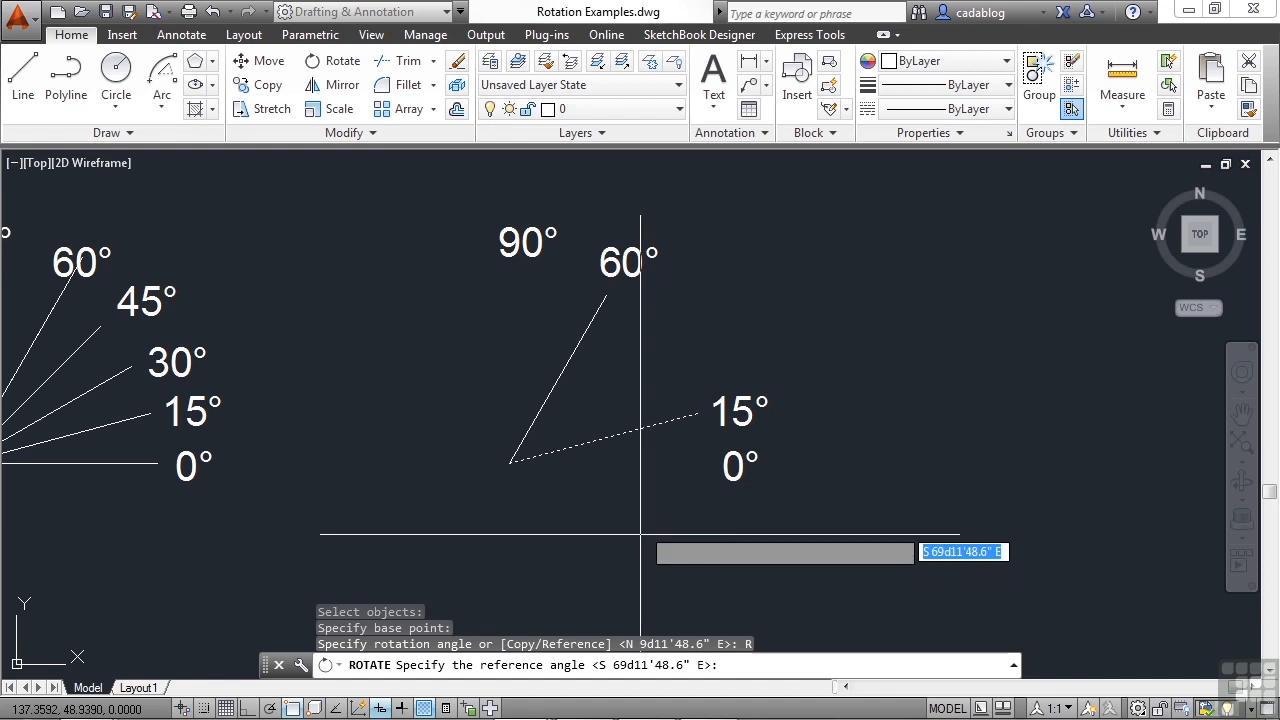
click(509, 464)
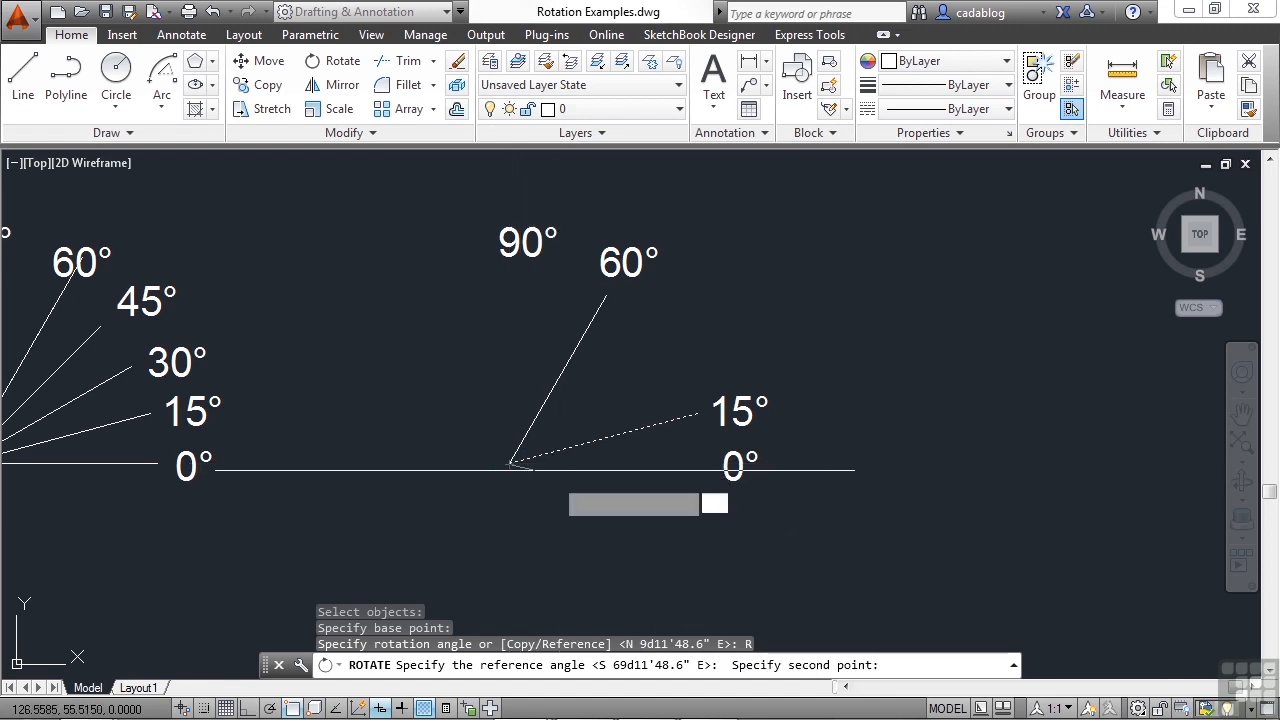
click(697, 414)
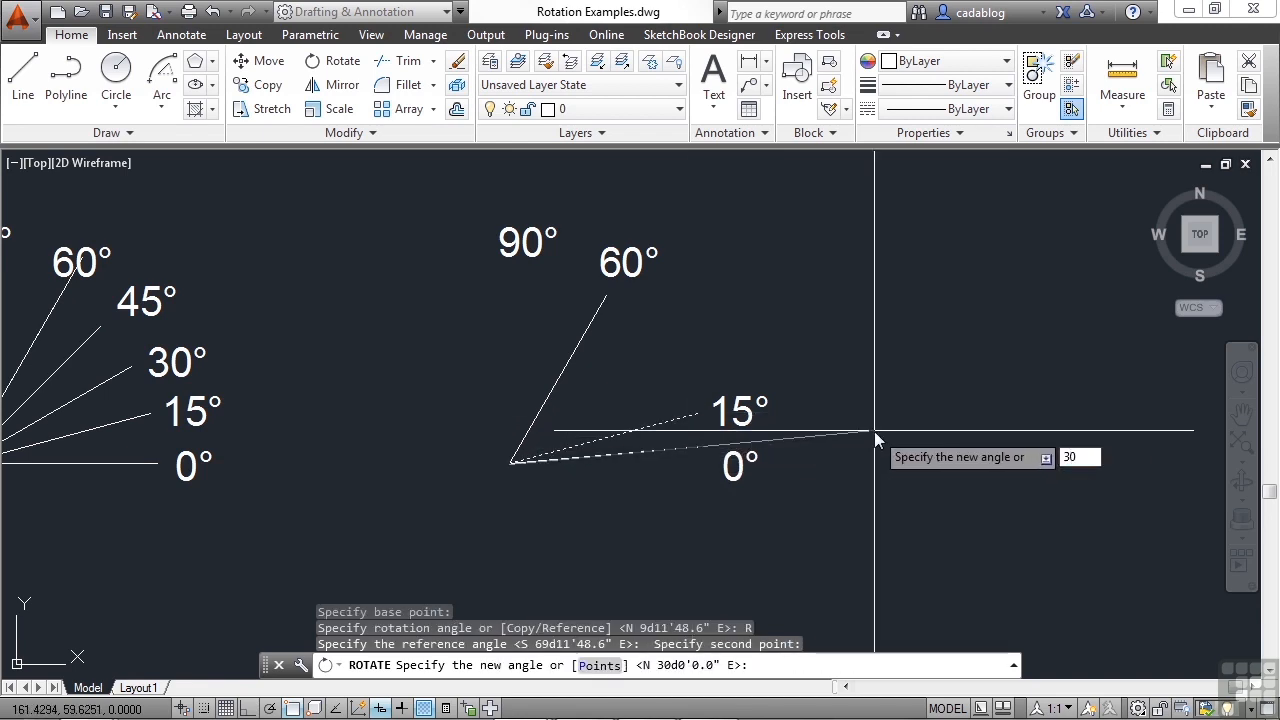
key(Return)
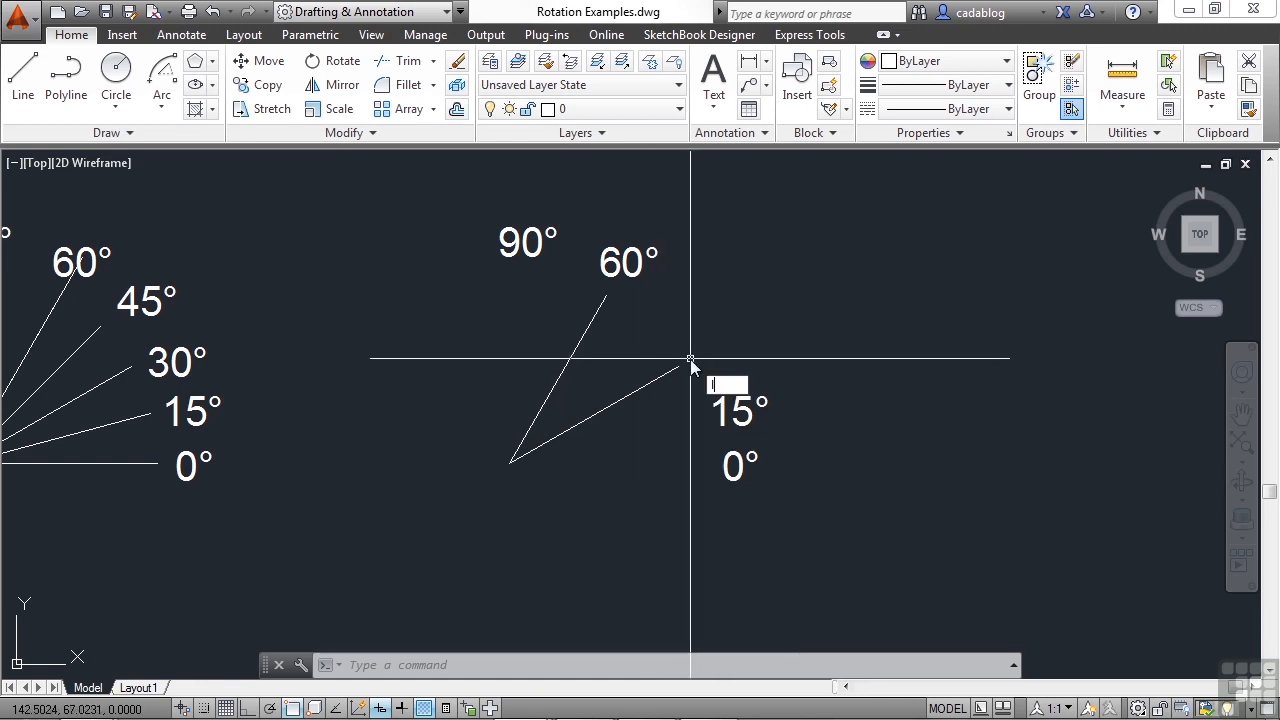
Draw a single line from the two-line fan's shared endpoint, sloping down to the right below the 0° label.
text(l)
key(Return)
click(509, 462)
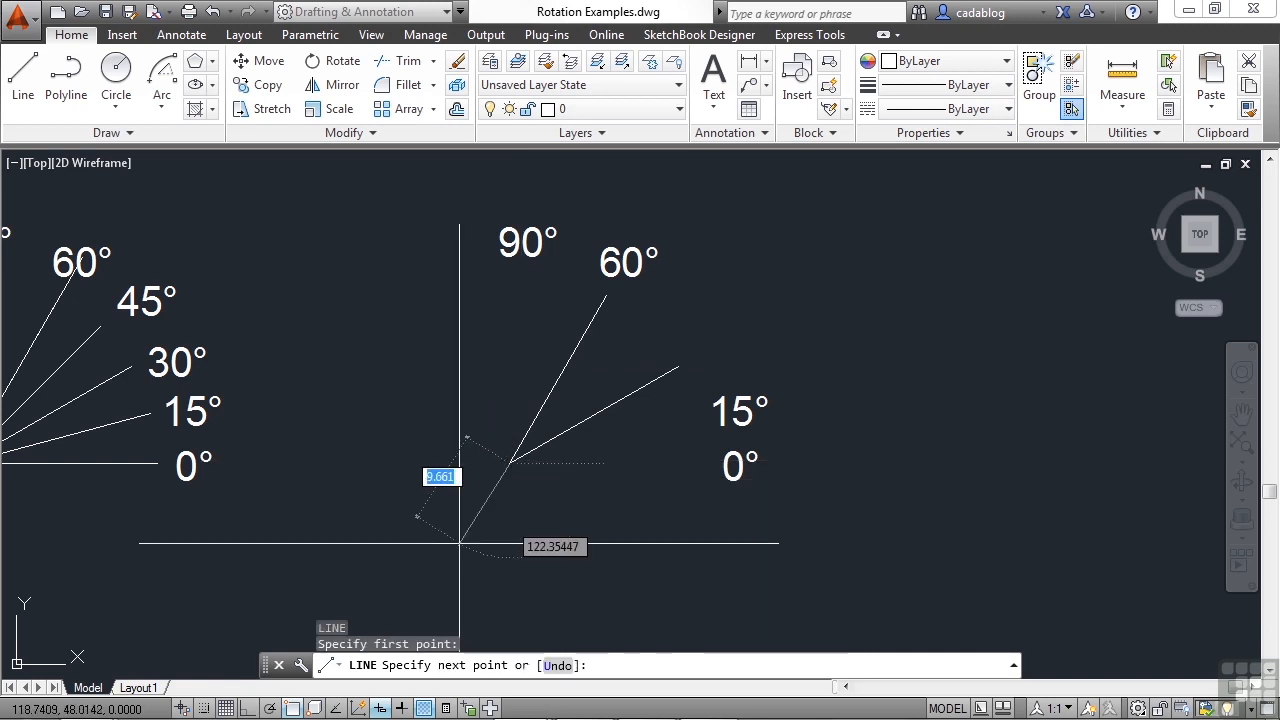
click(671, 573)
key(Return)
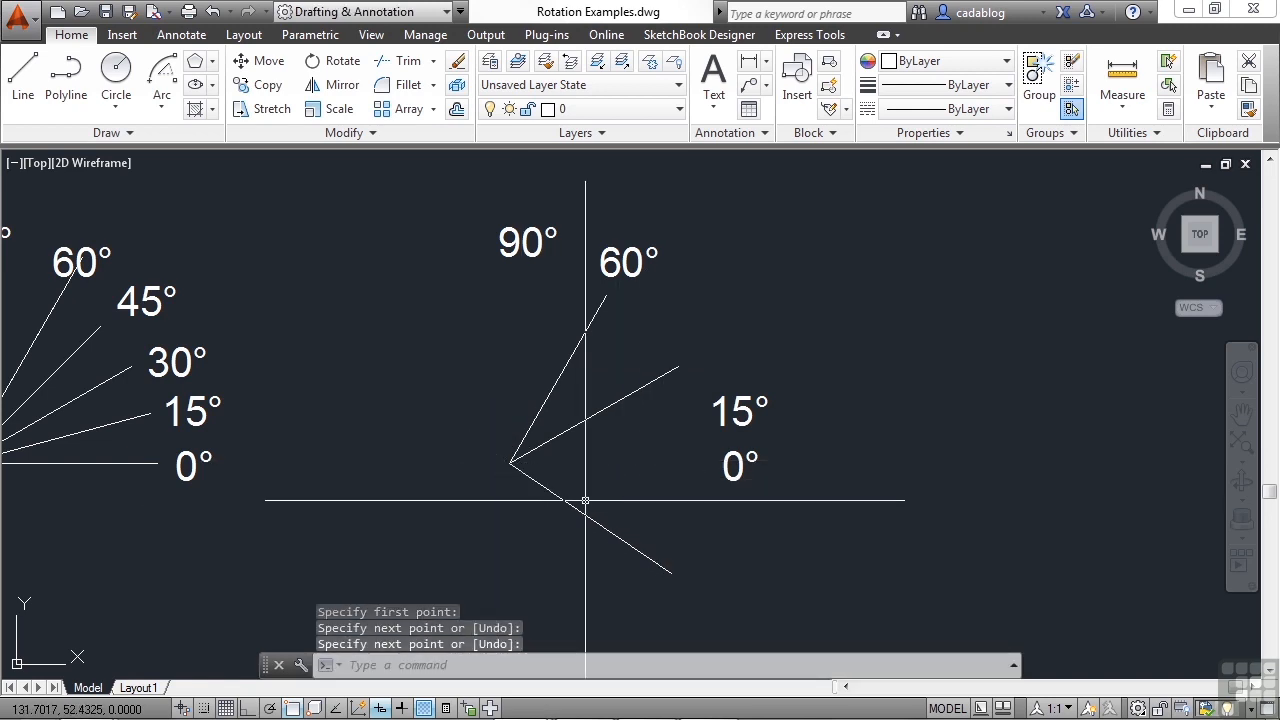
Rotate the downward-sloping line to a new angle of 0° about the shared endpoint, using its own endpoints as the reference angle.
text(ro)
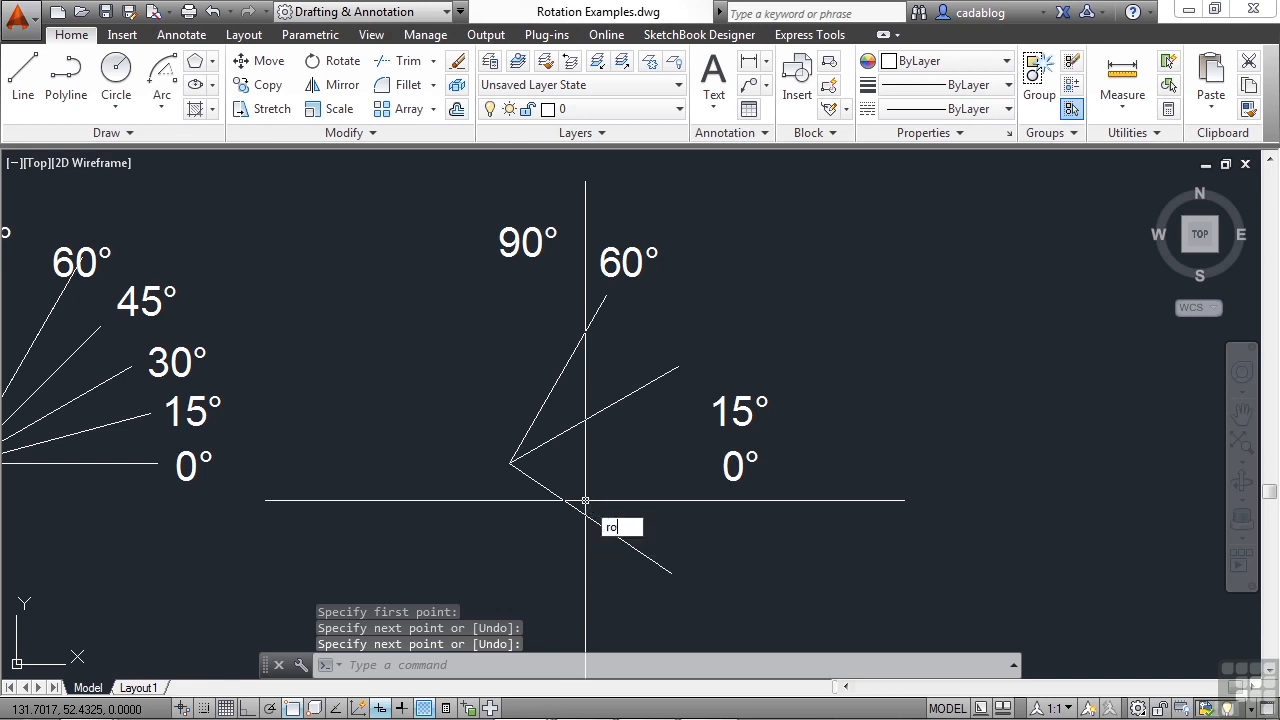
key(Return)
click(580, 505)
click(567, 535)
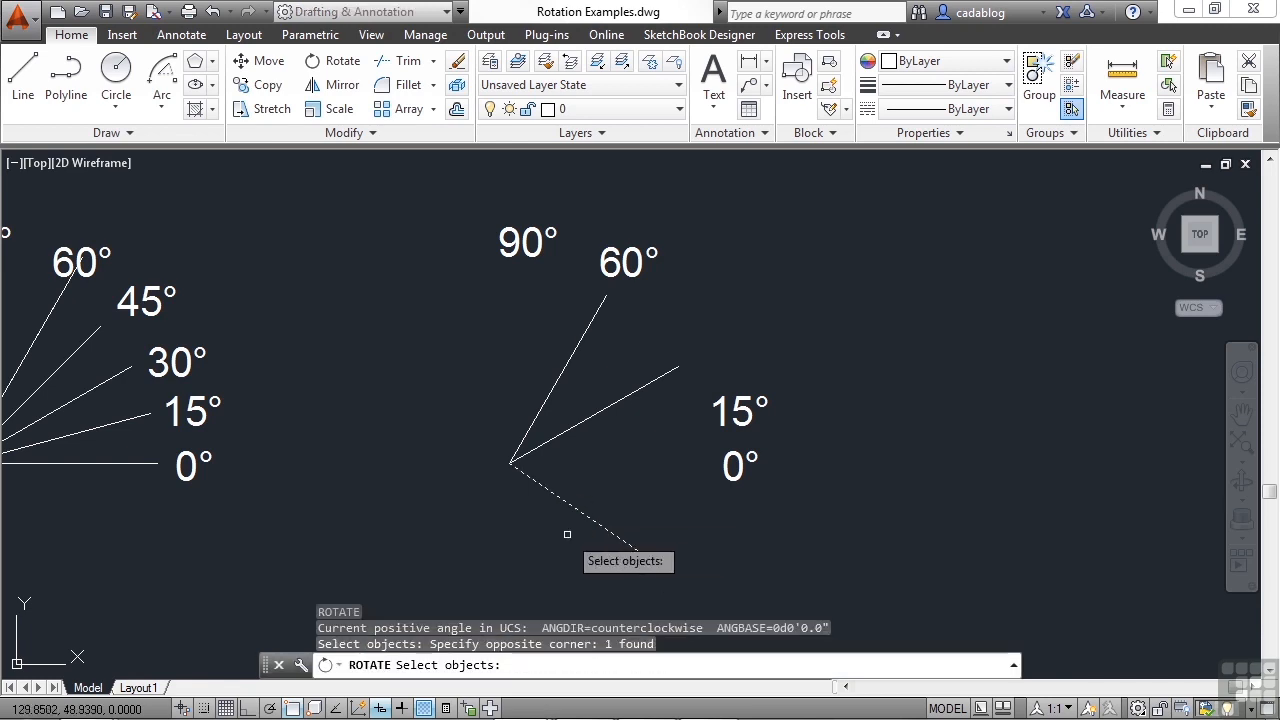
key(Return)
click(509, 463)
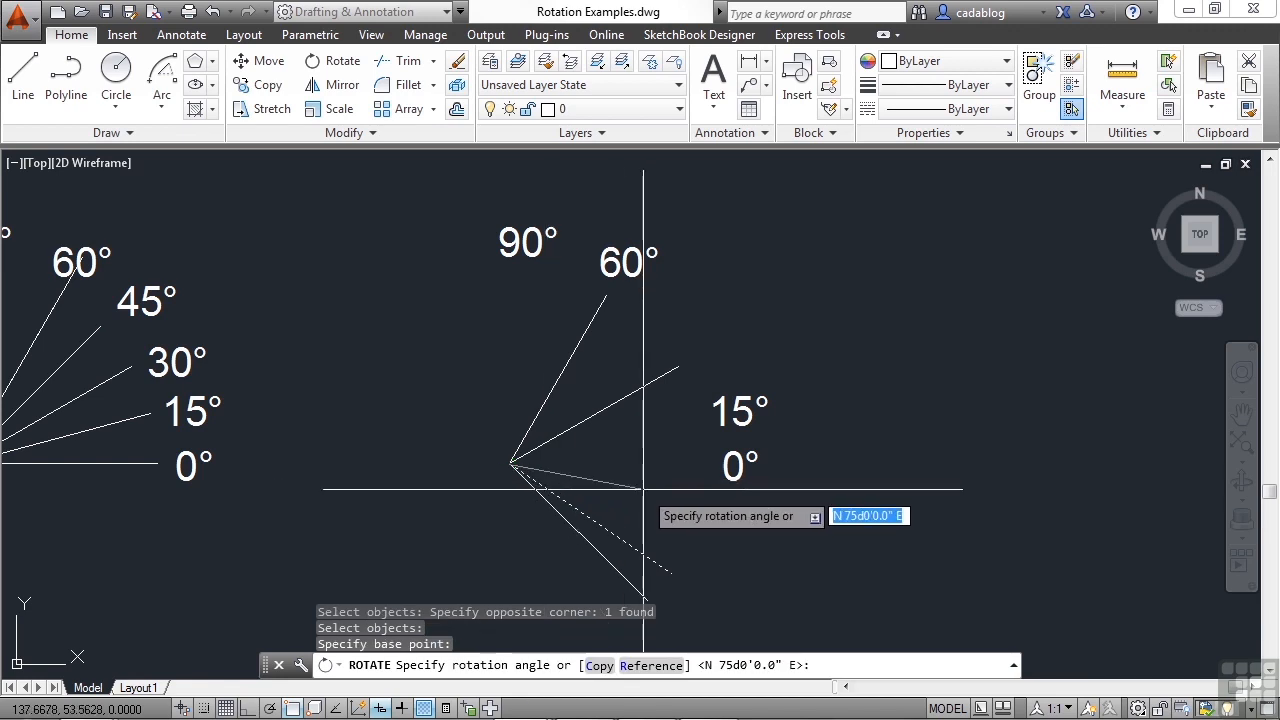
text(r)
key(Return)
click(510, 464)
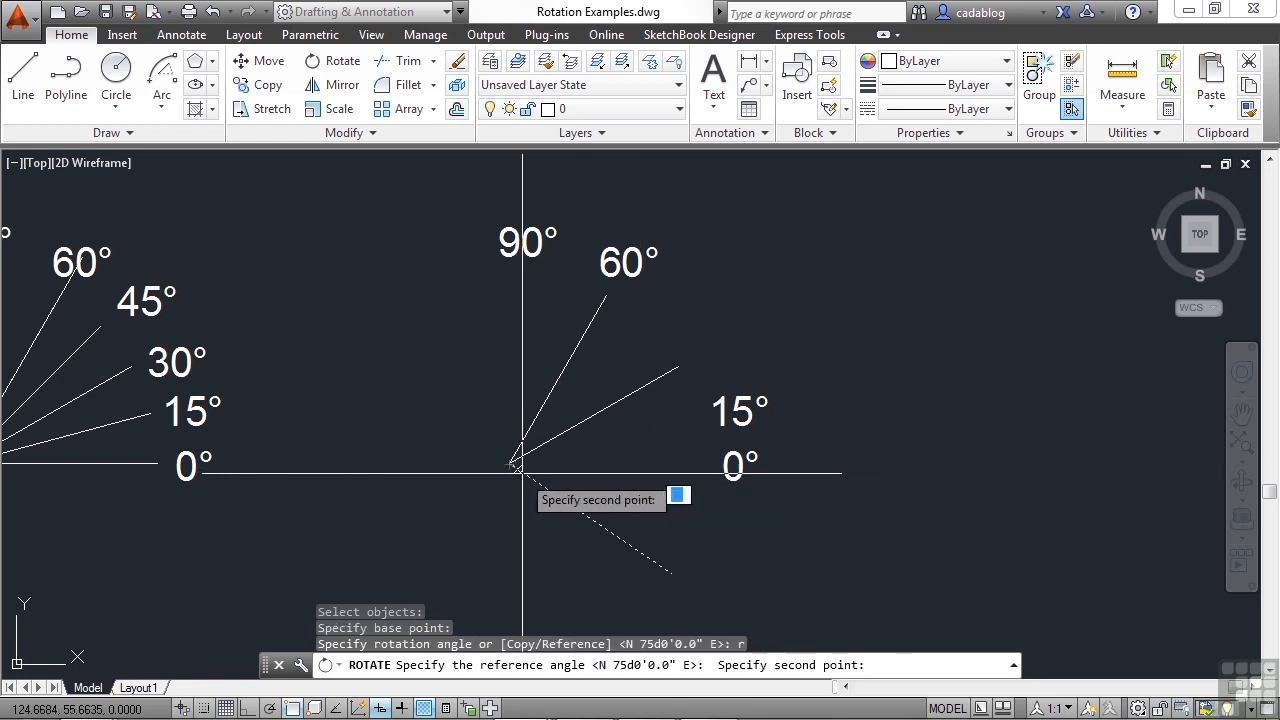
click(668, 571)
text(0)
key(Return)
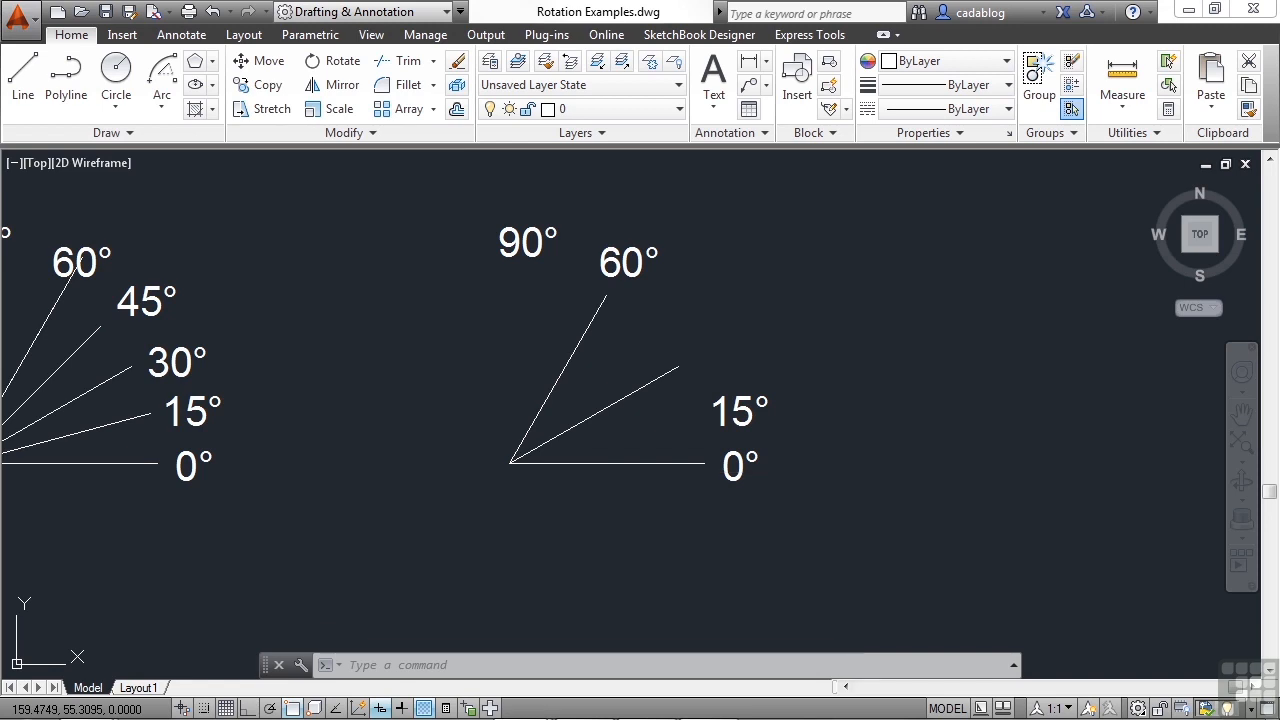
Rotate a copy of the horizontal 0° line by 90° about the fan's shared endpoint, keeping the original.
text(ro)
key(Return)
click(648, 449)
click(648, 491)
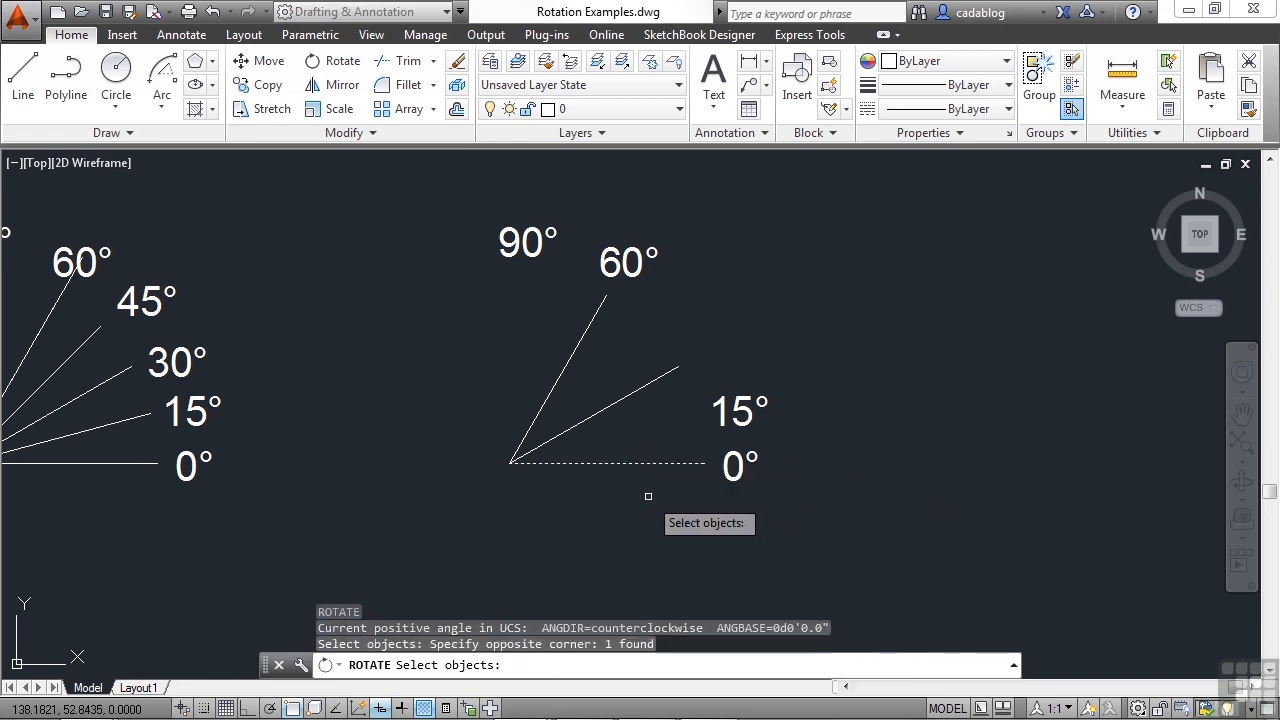
key(Return)
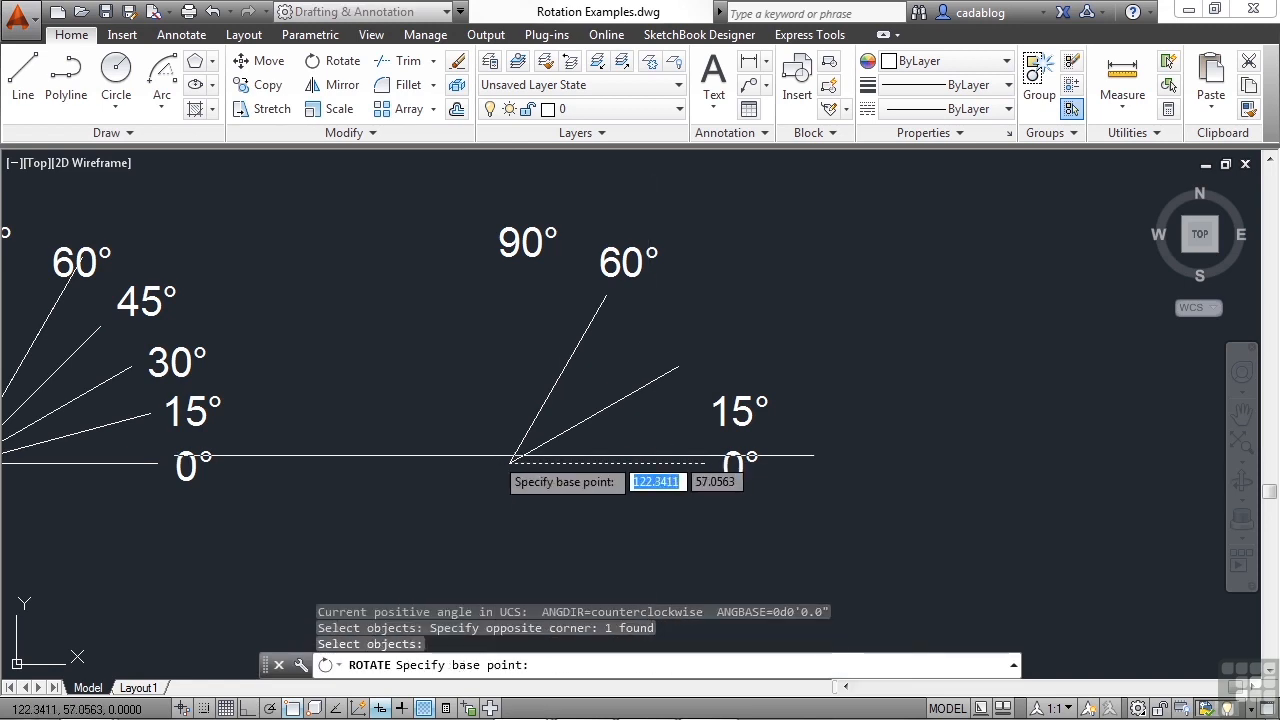
click(509, 463)
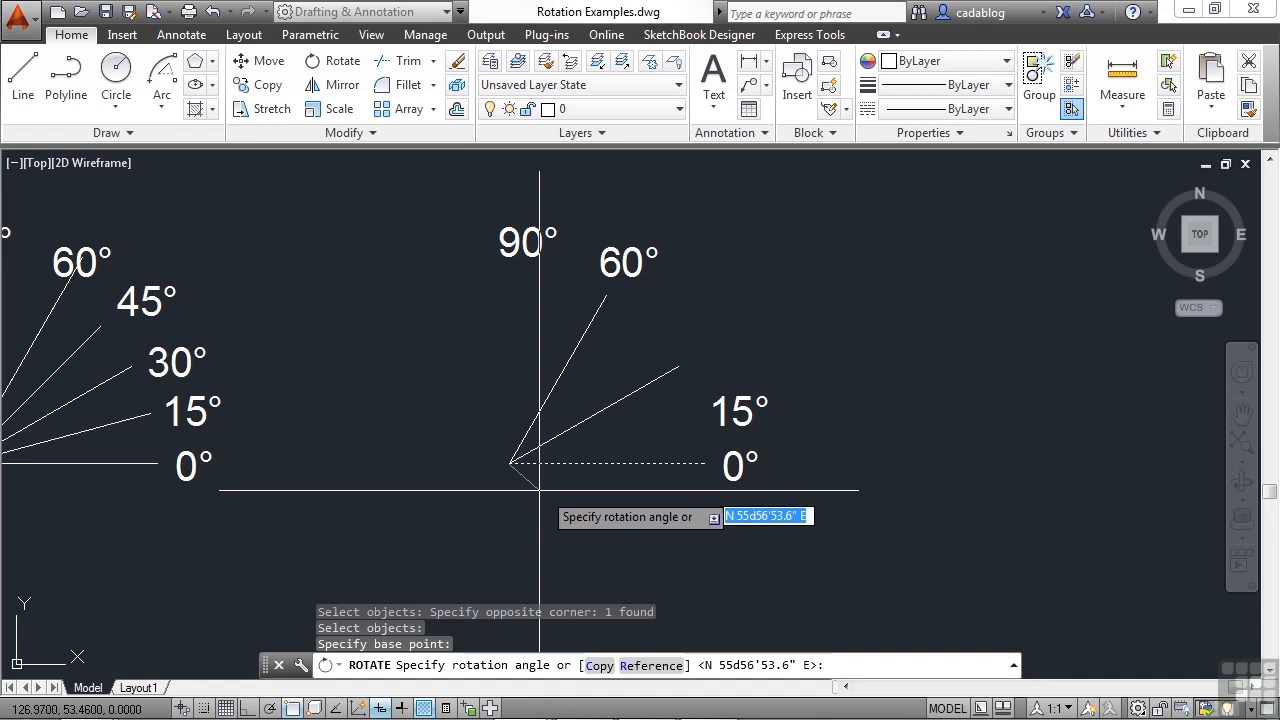
click(600, 665)
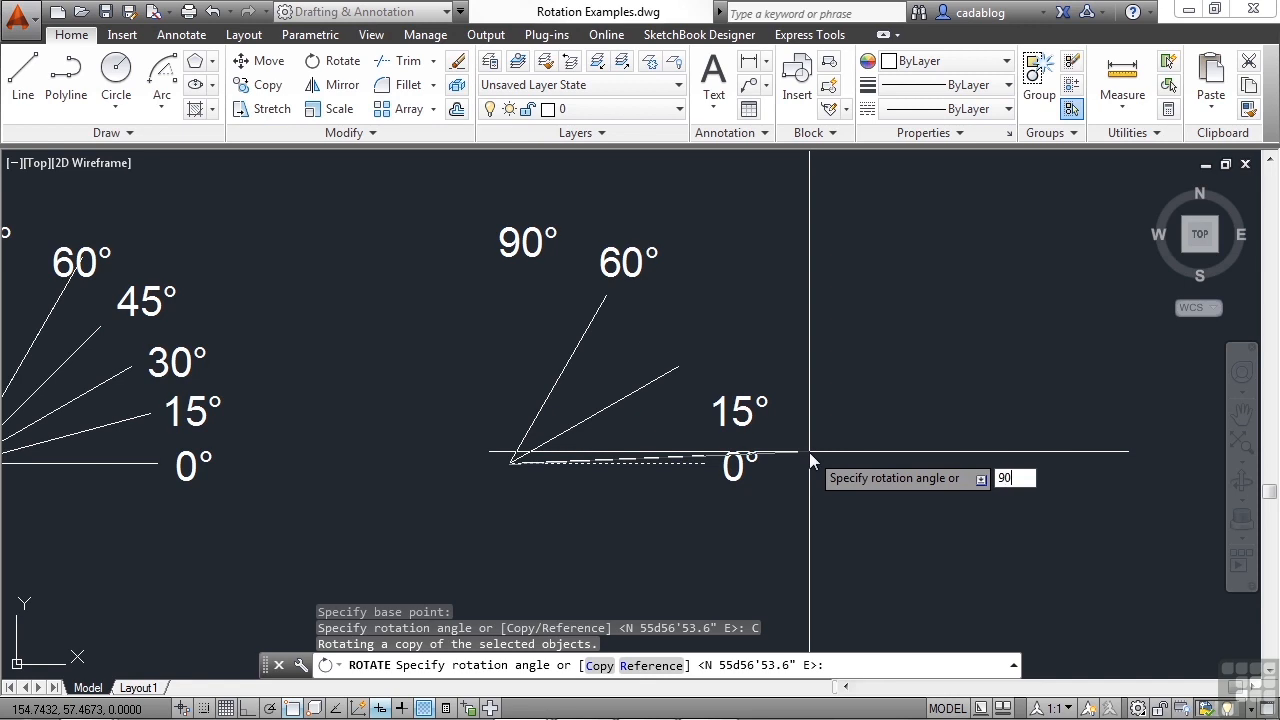
key(Return)
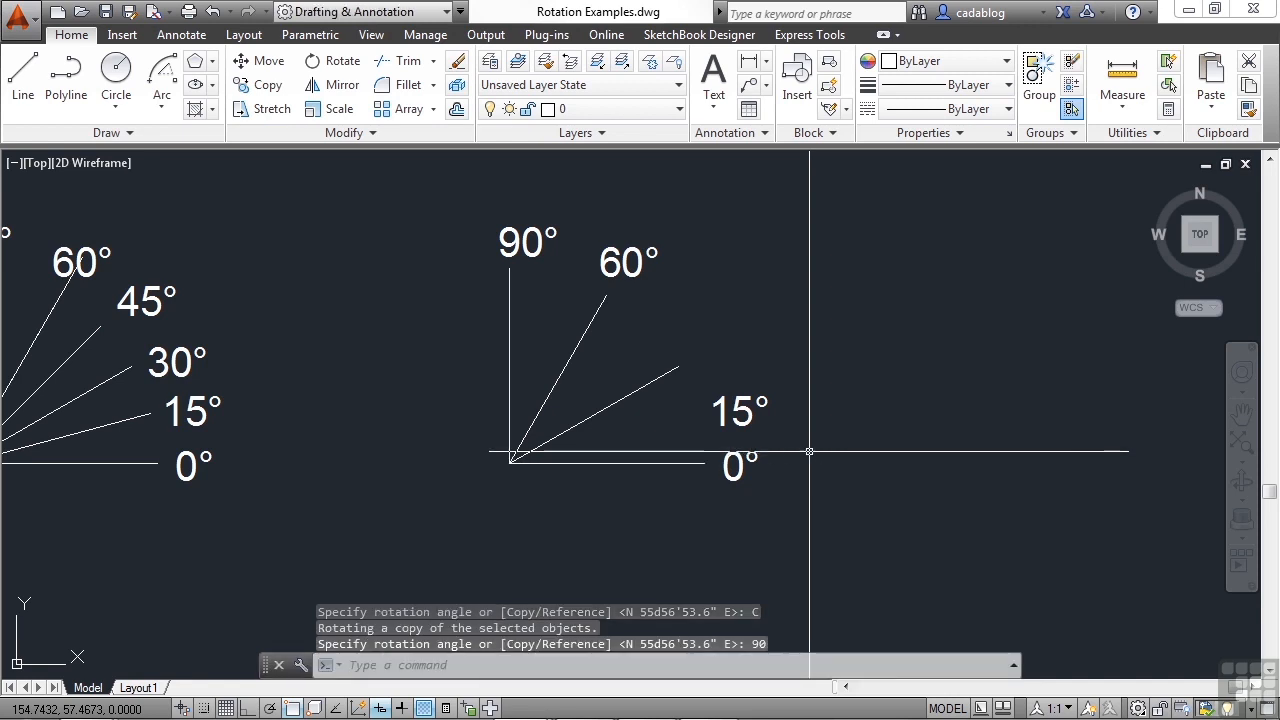